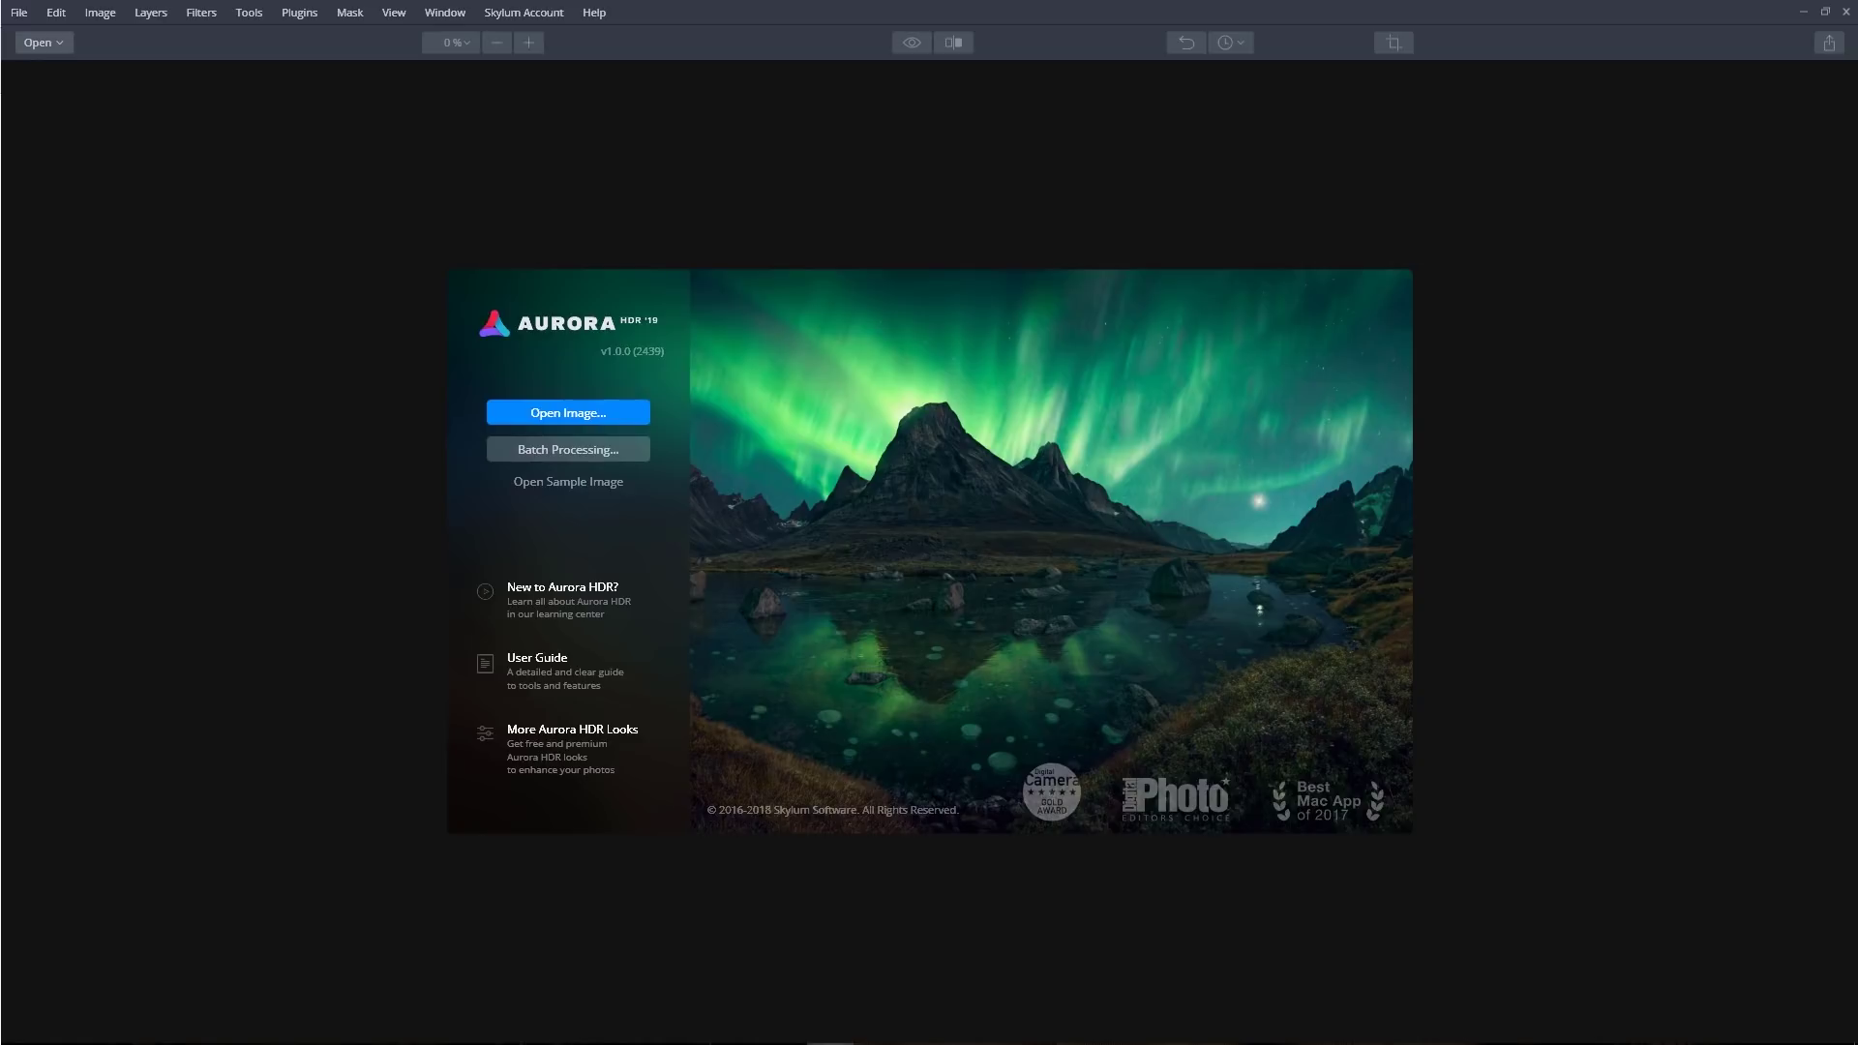
Step: Open the purple thistle JPG from the Images folder and create an HDR image from it
left_click(569, 420)
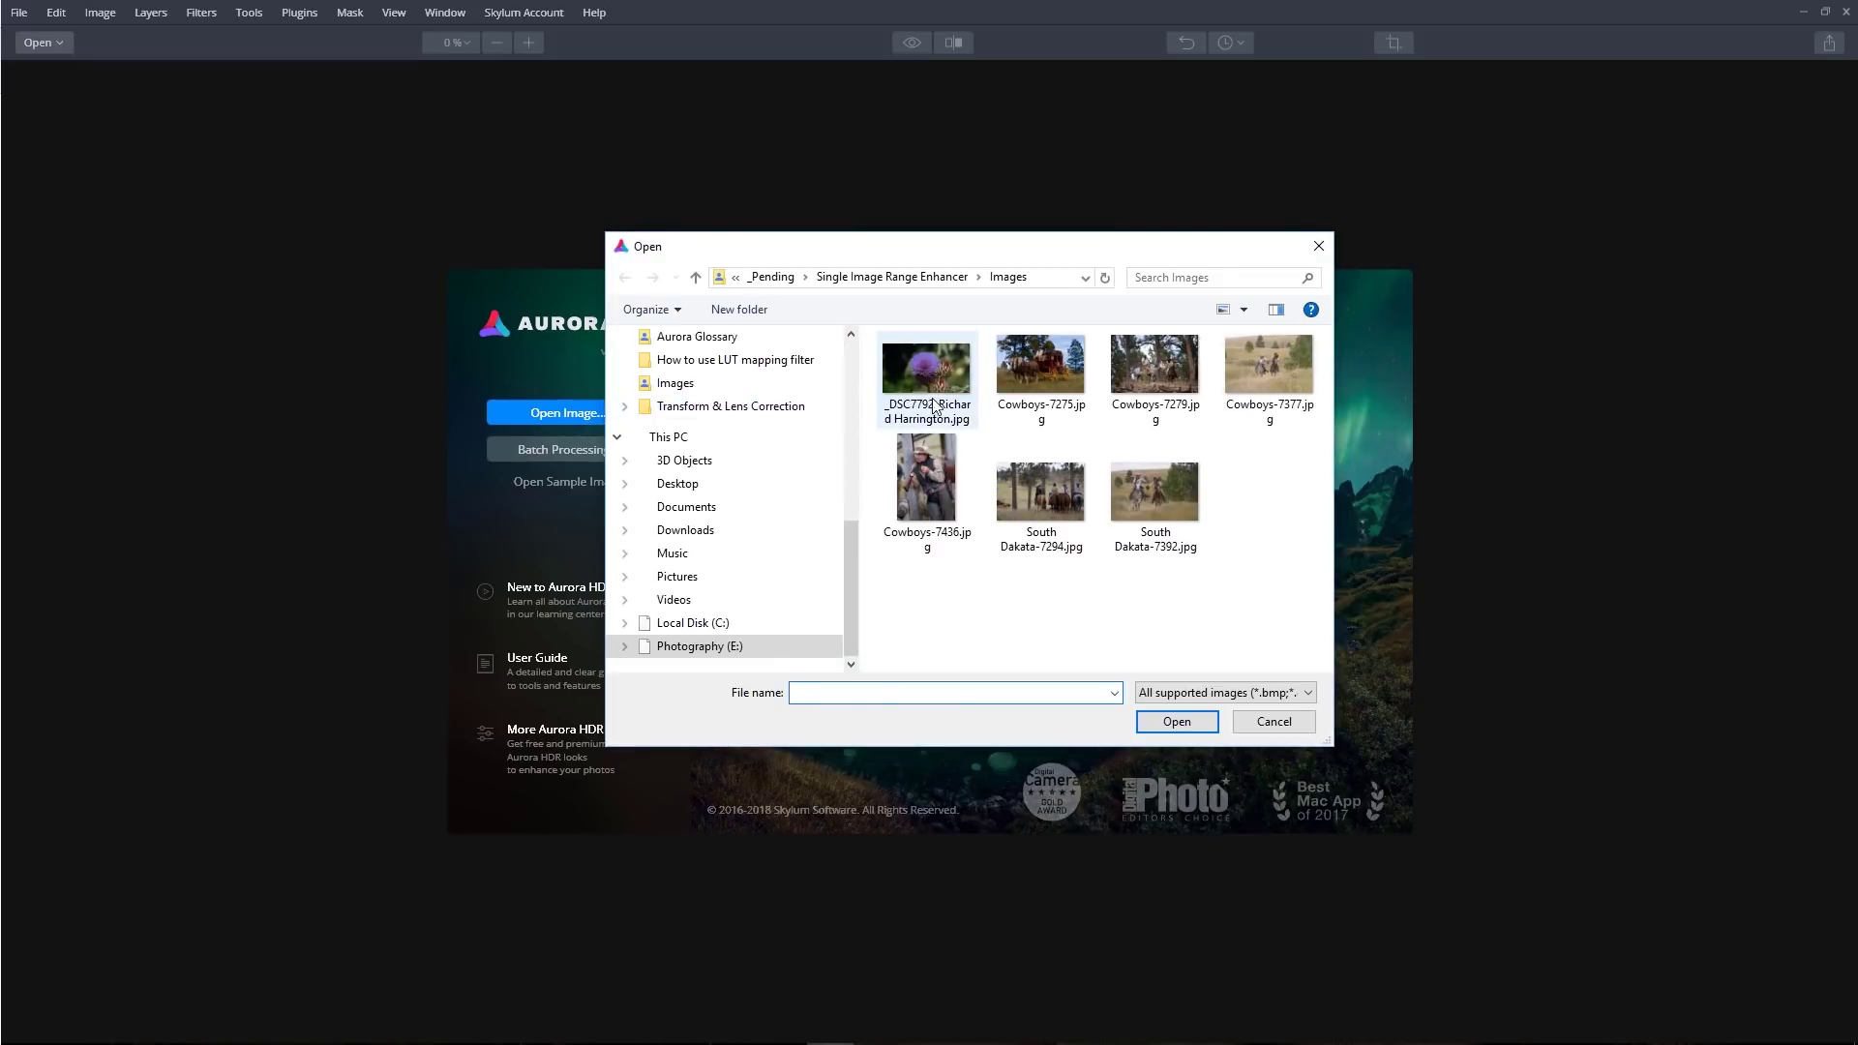
left_click(926, 373)
left_click(1176, 722)
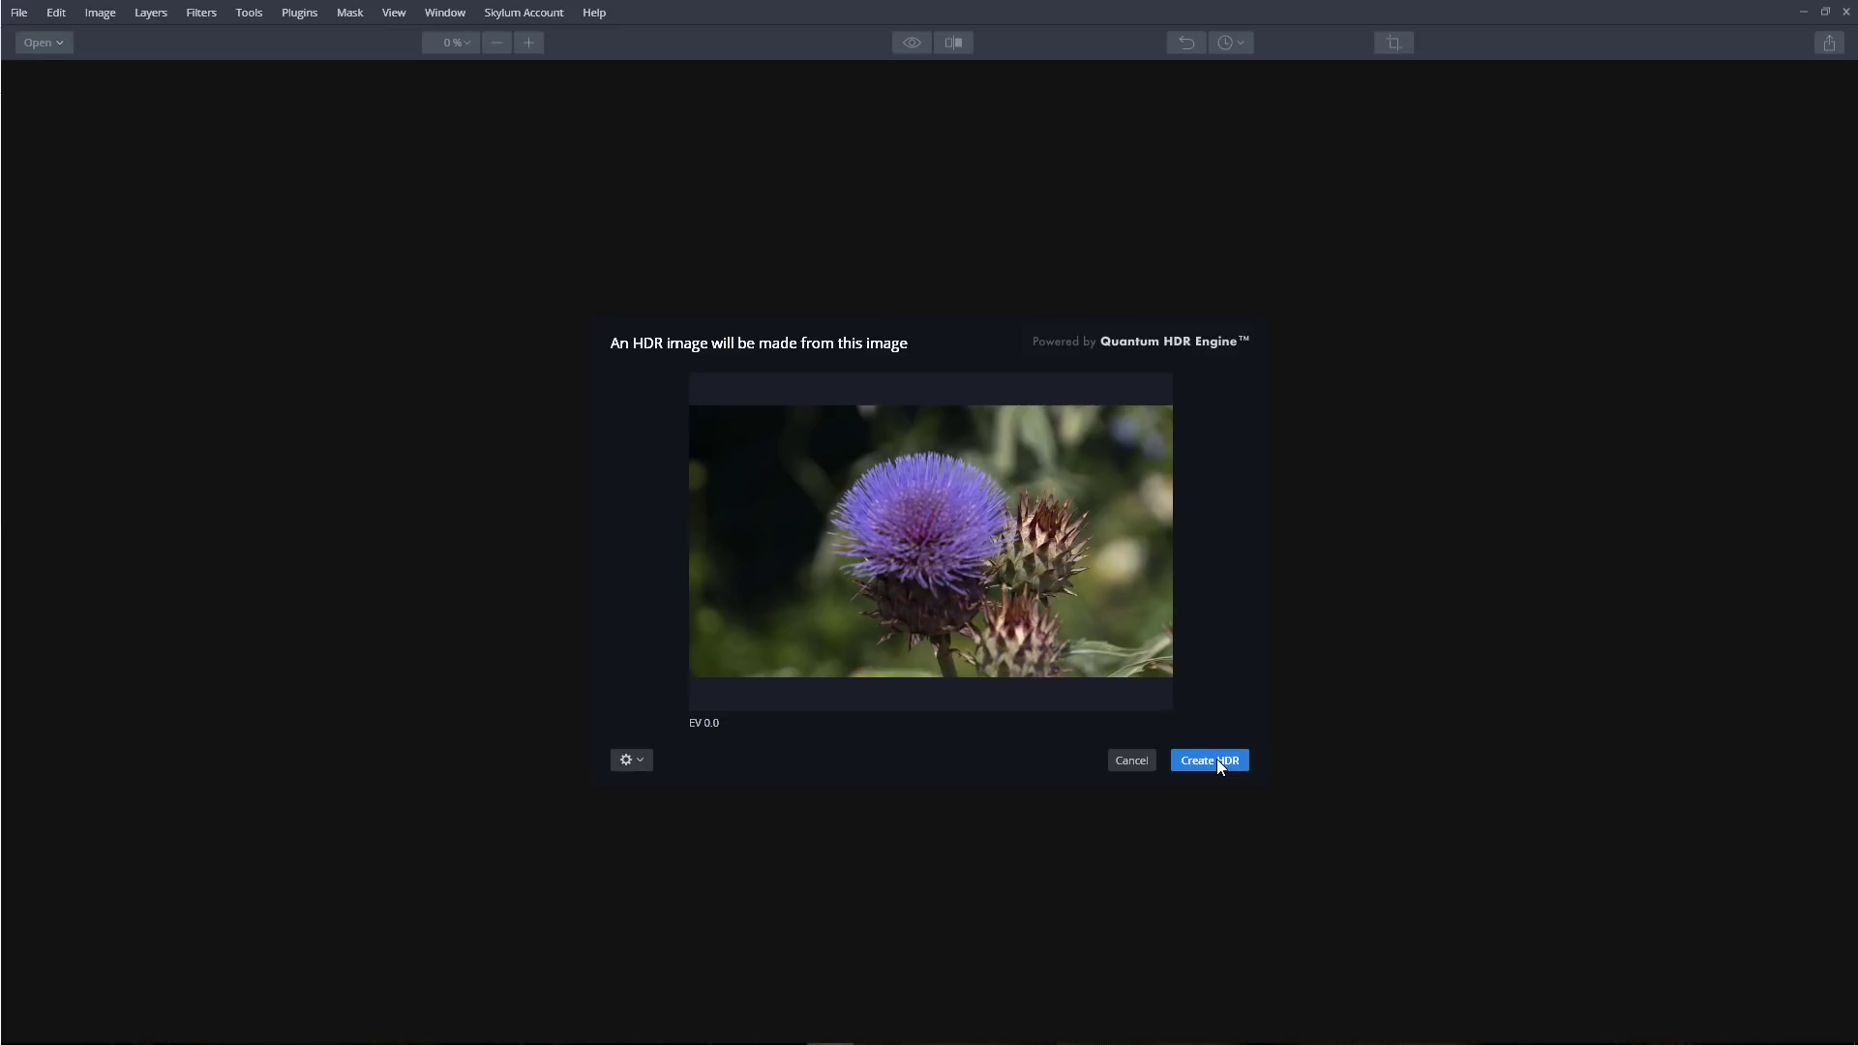
left_click(1217, 763)
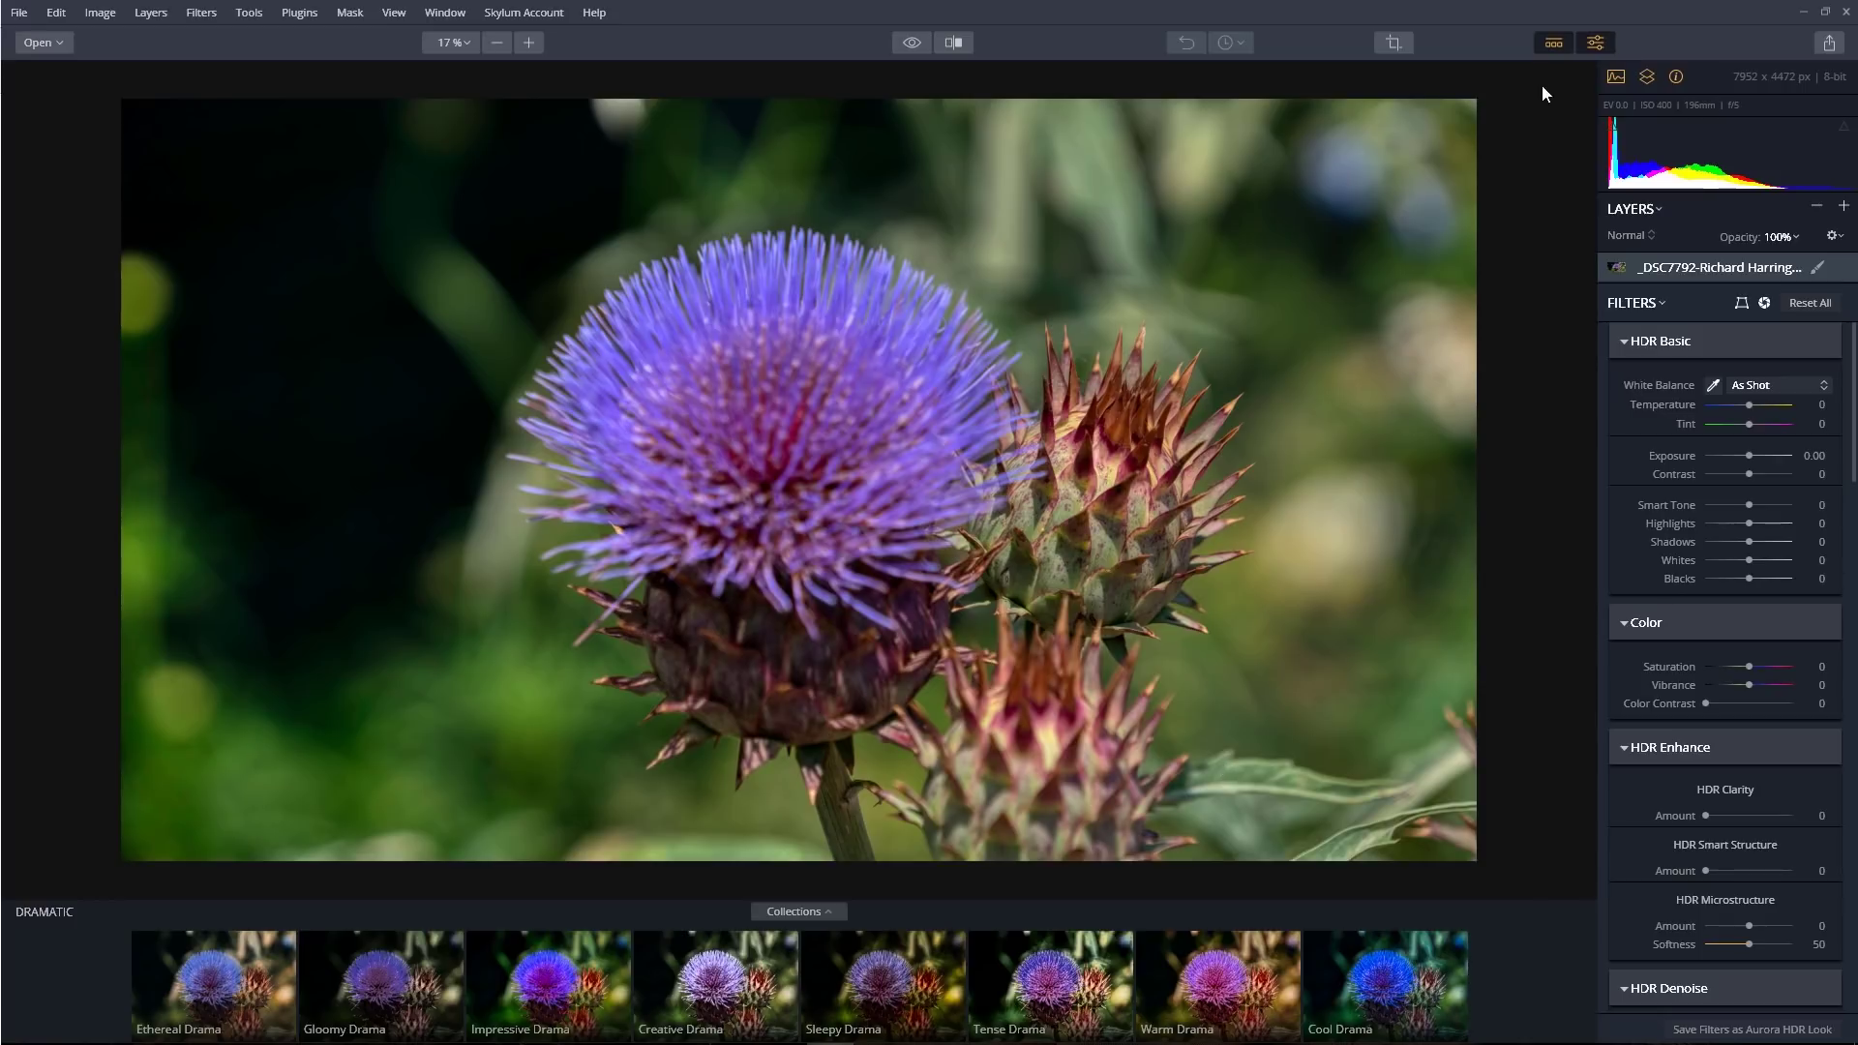
Step: Hide the Looks strip and the layers-and-filters side panel so the thistle fills the workspace
left_click(1553, 42)
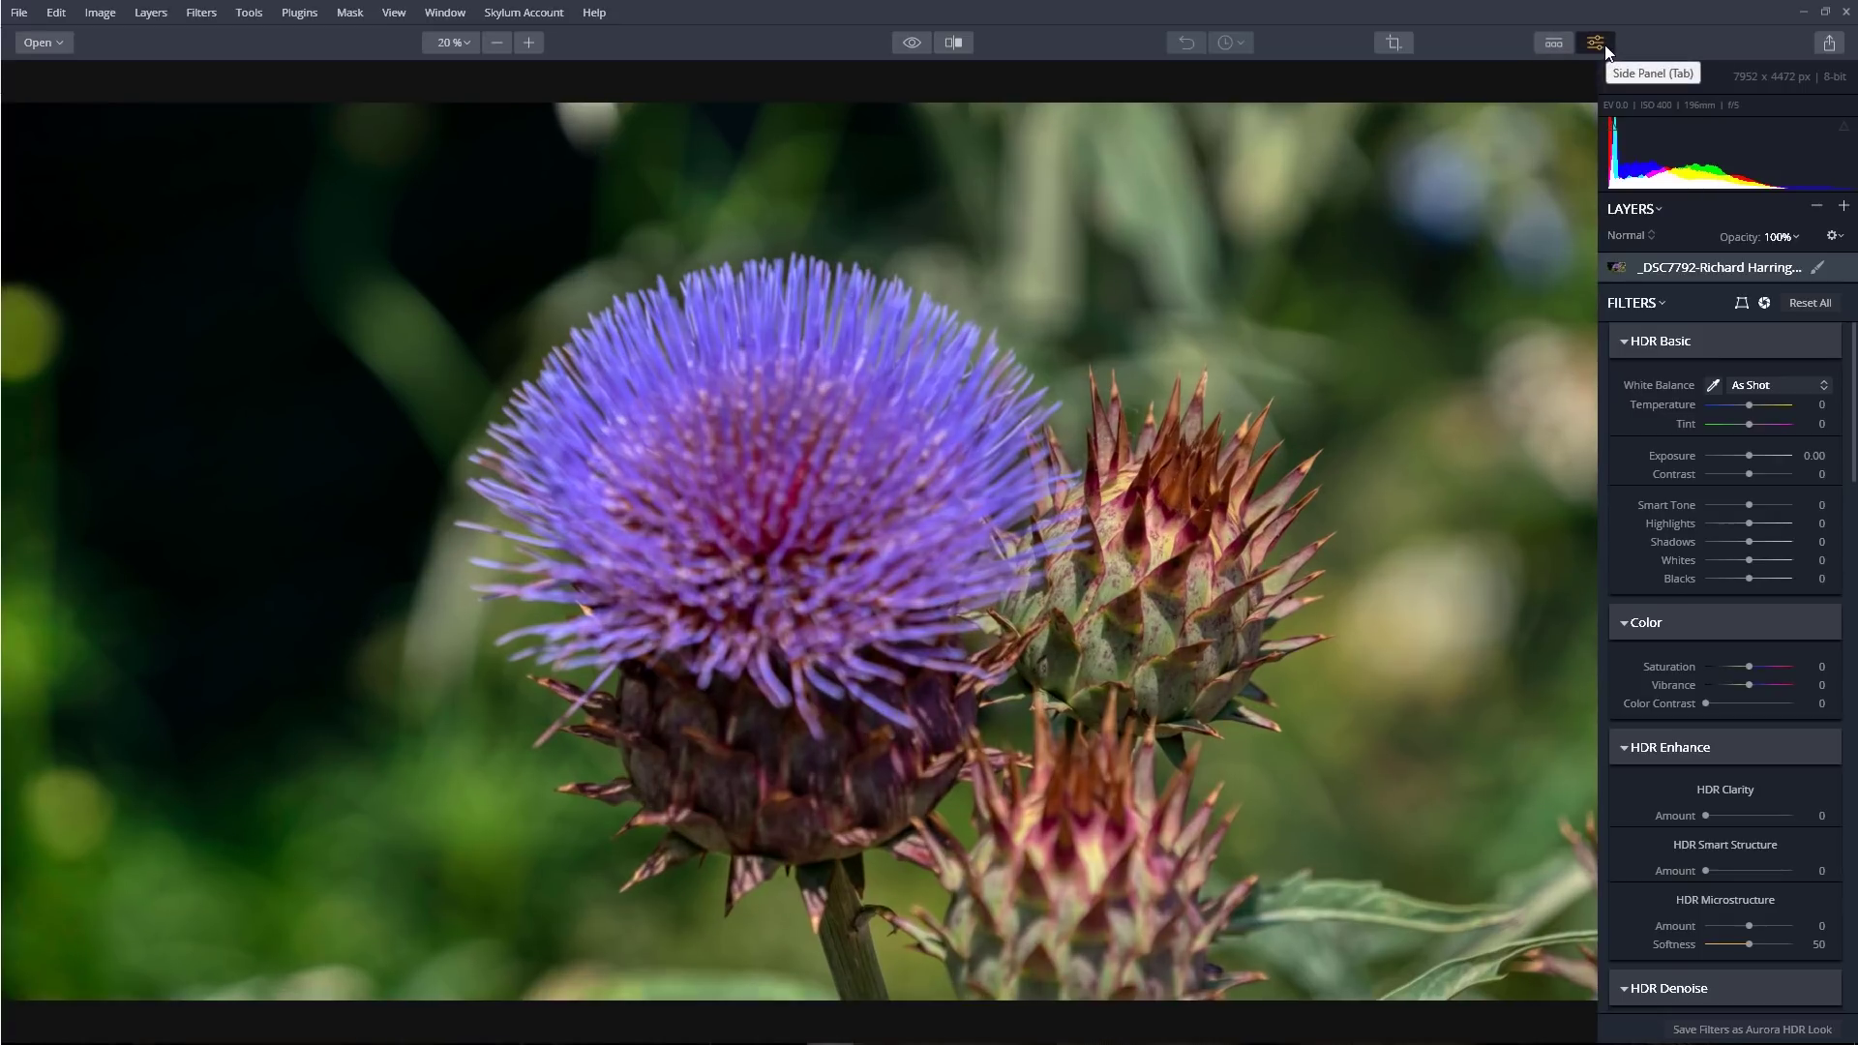
left_click(1595, 43)
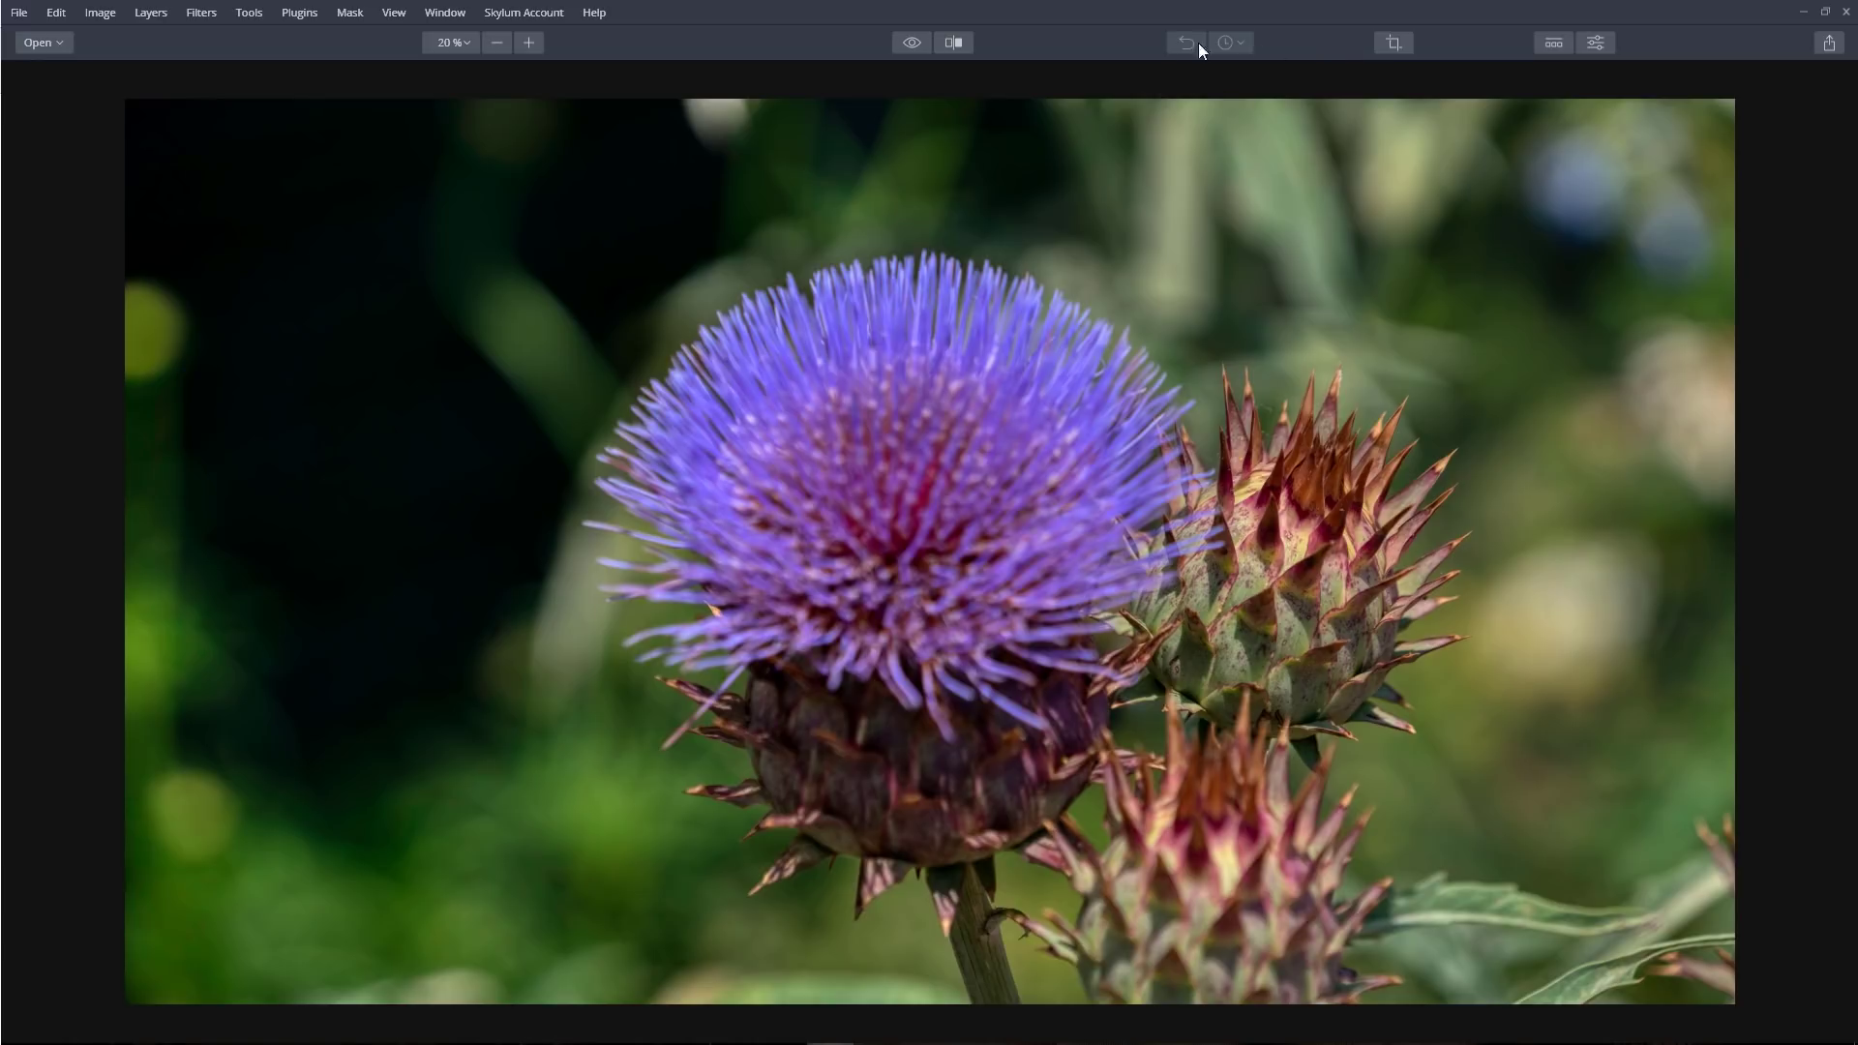
left_click(909, 43)
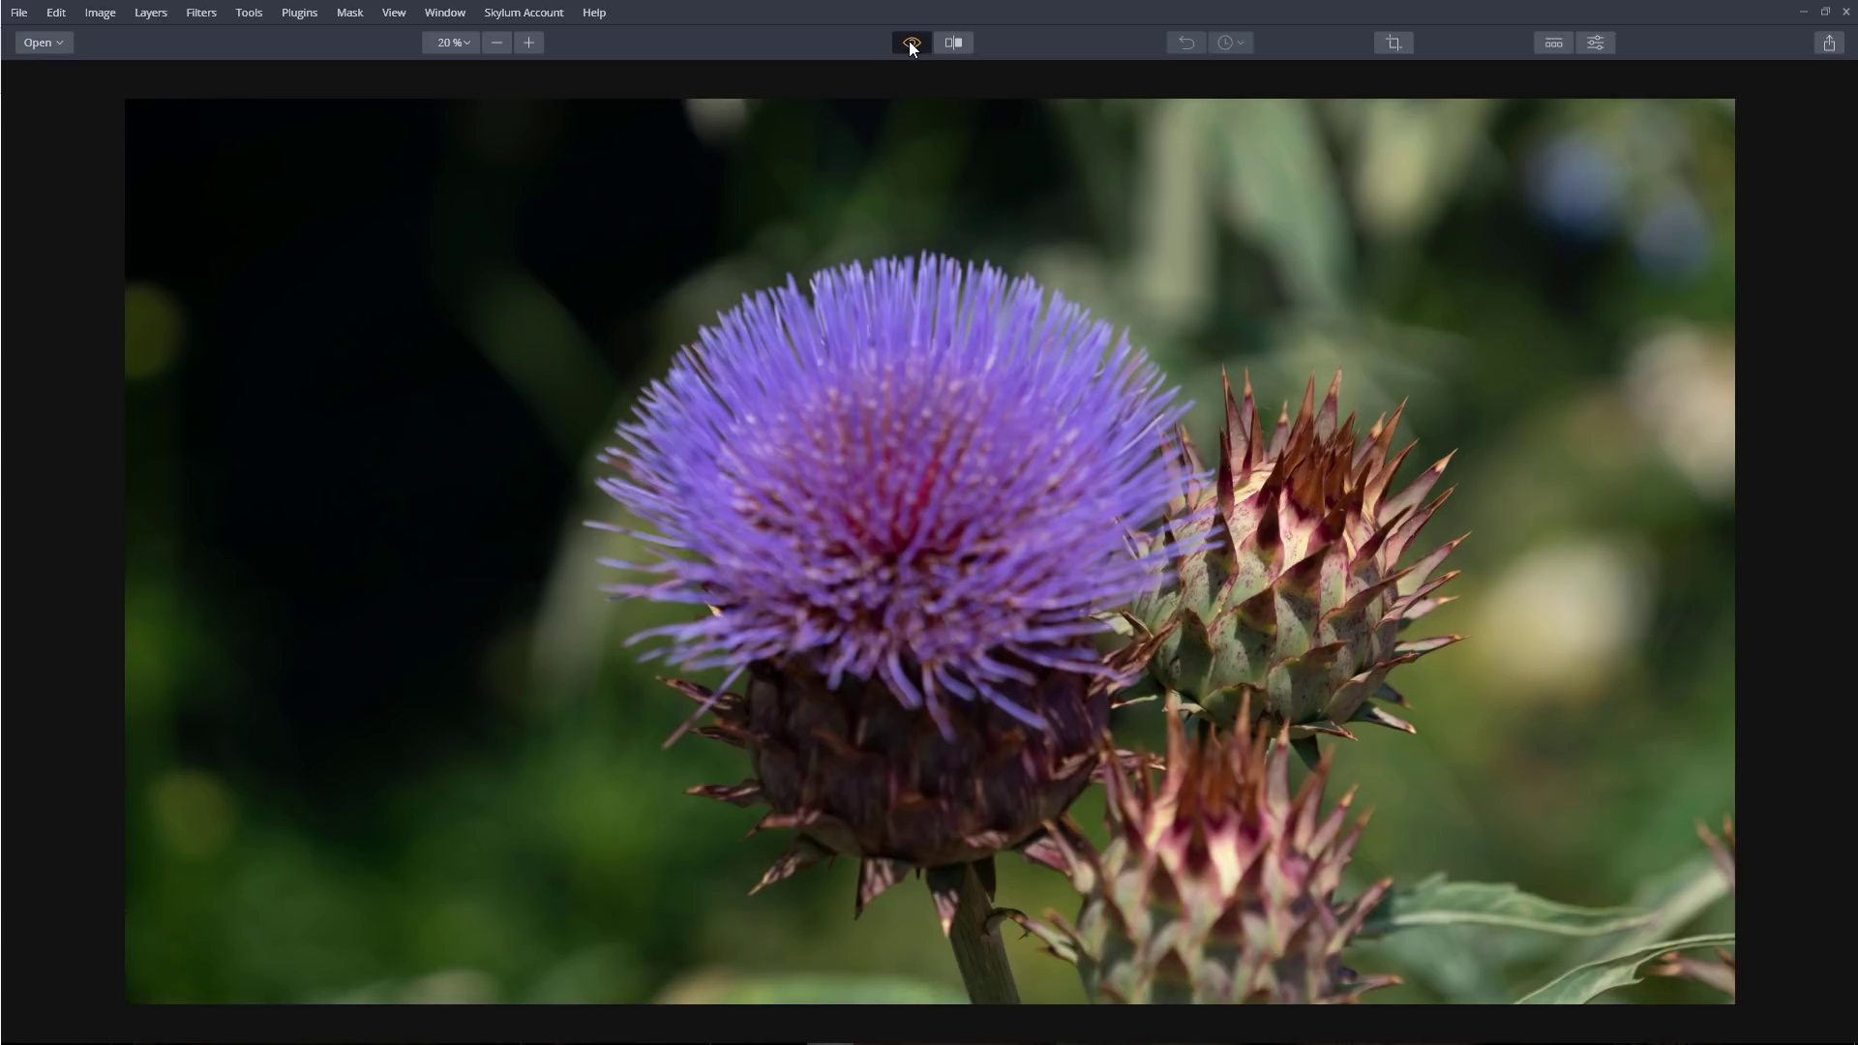
left_click(910, 43)
left_click(910, 44)
left_click(911, 45)
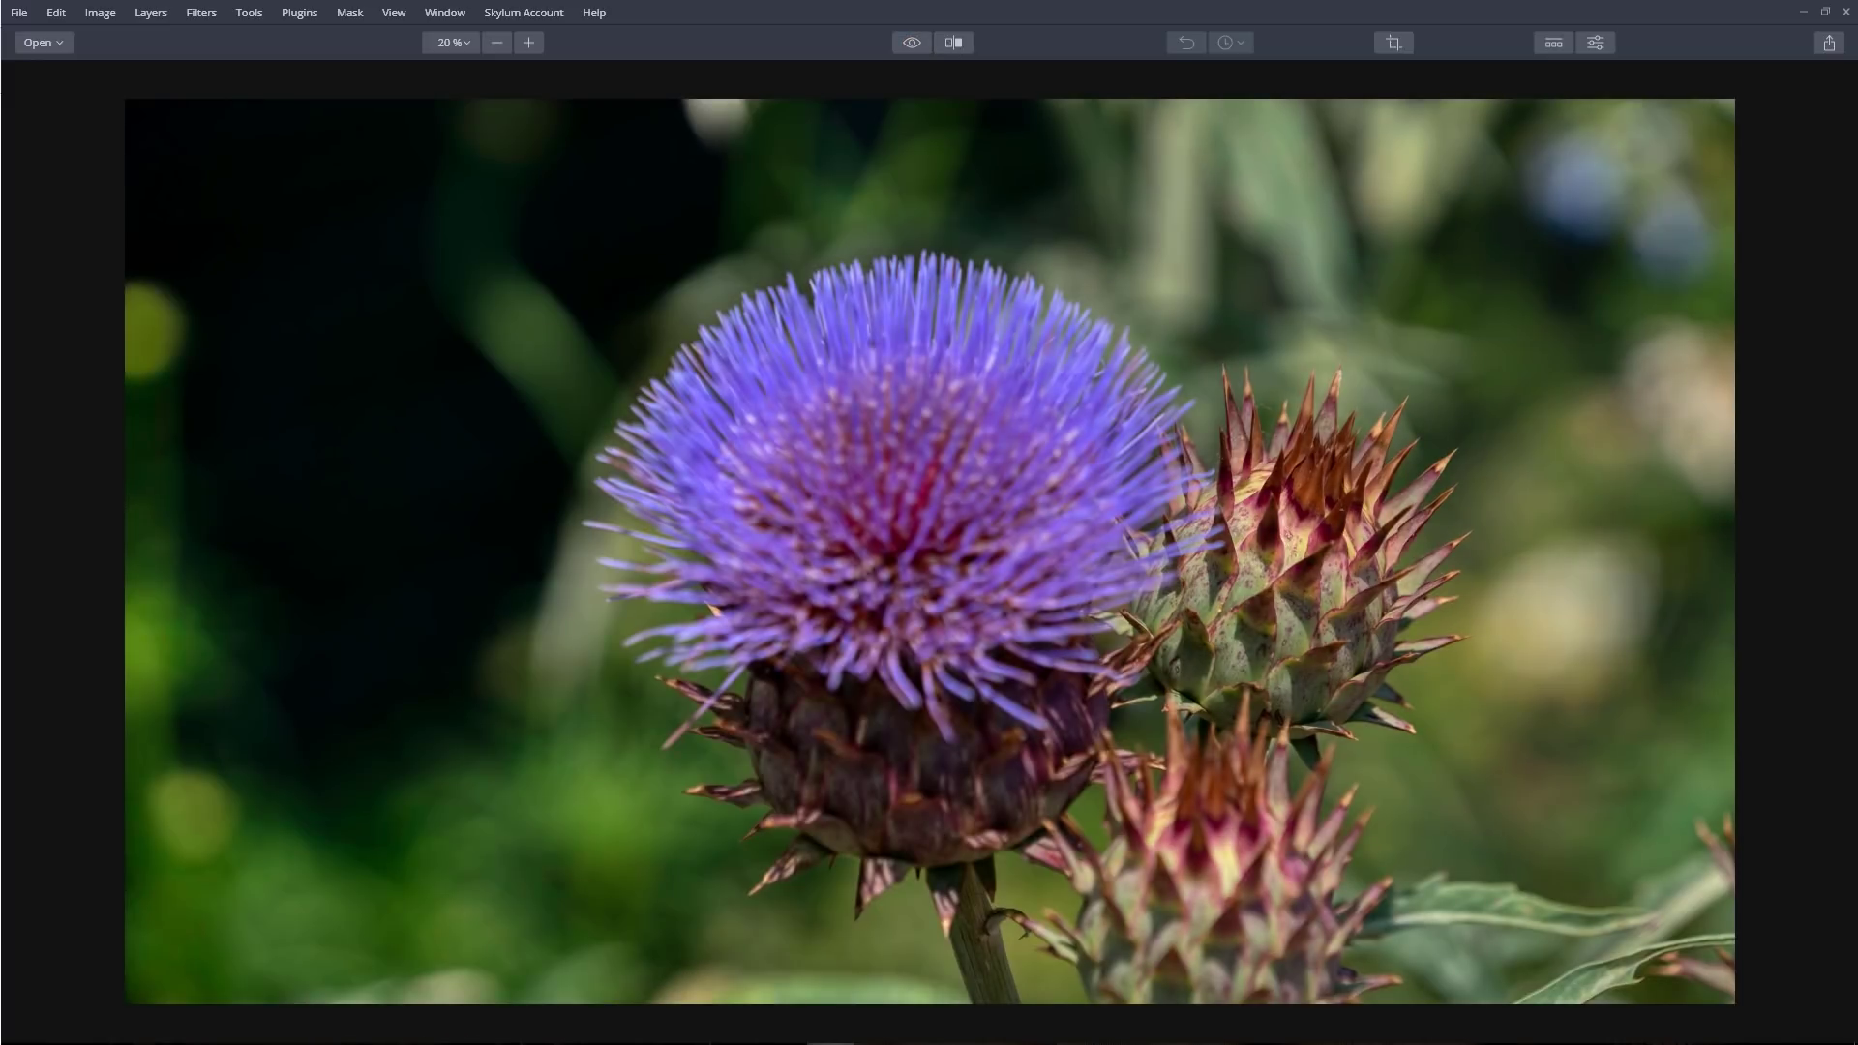
left_click(910, 43)
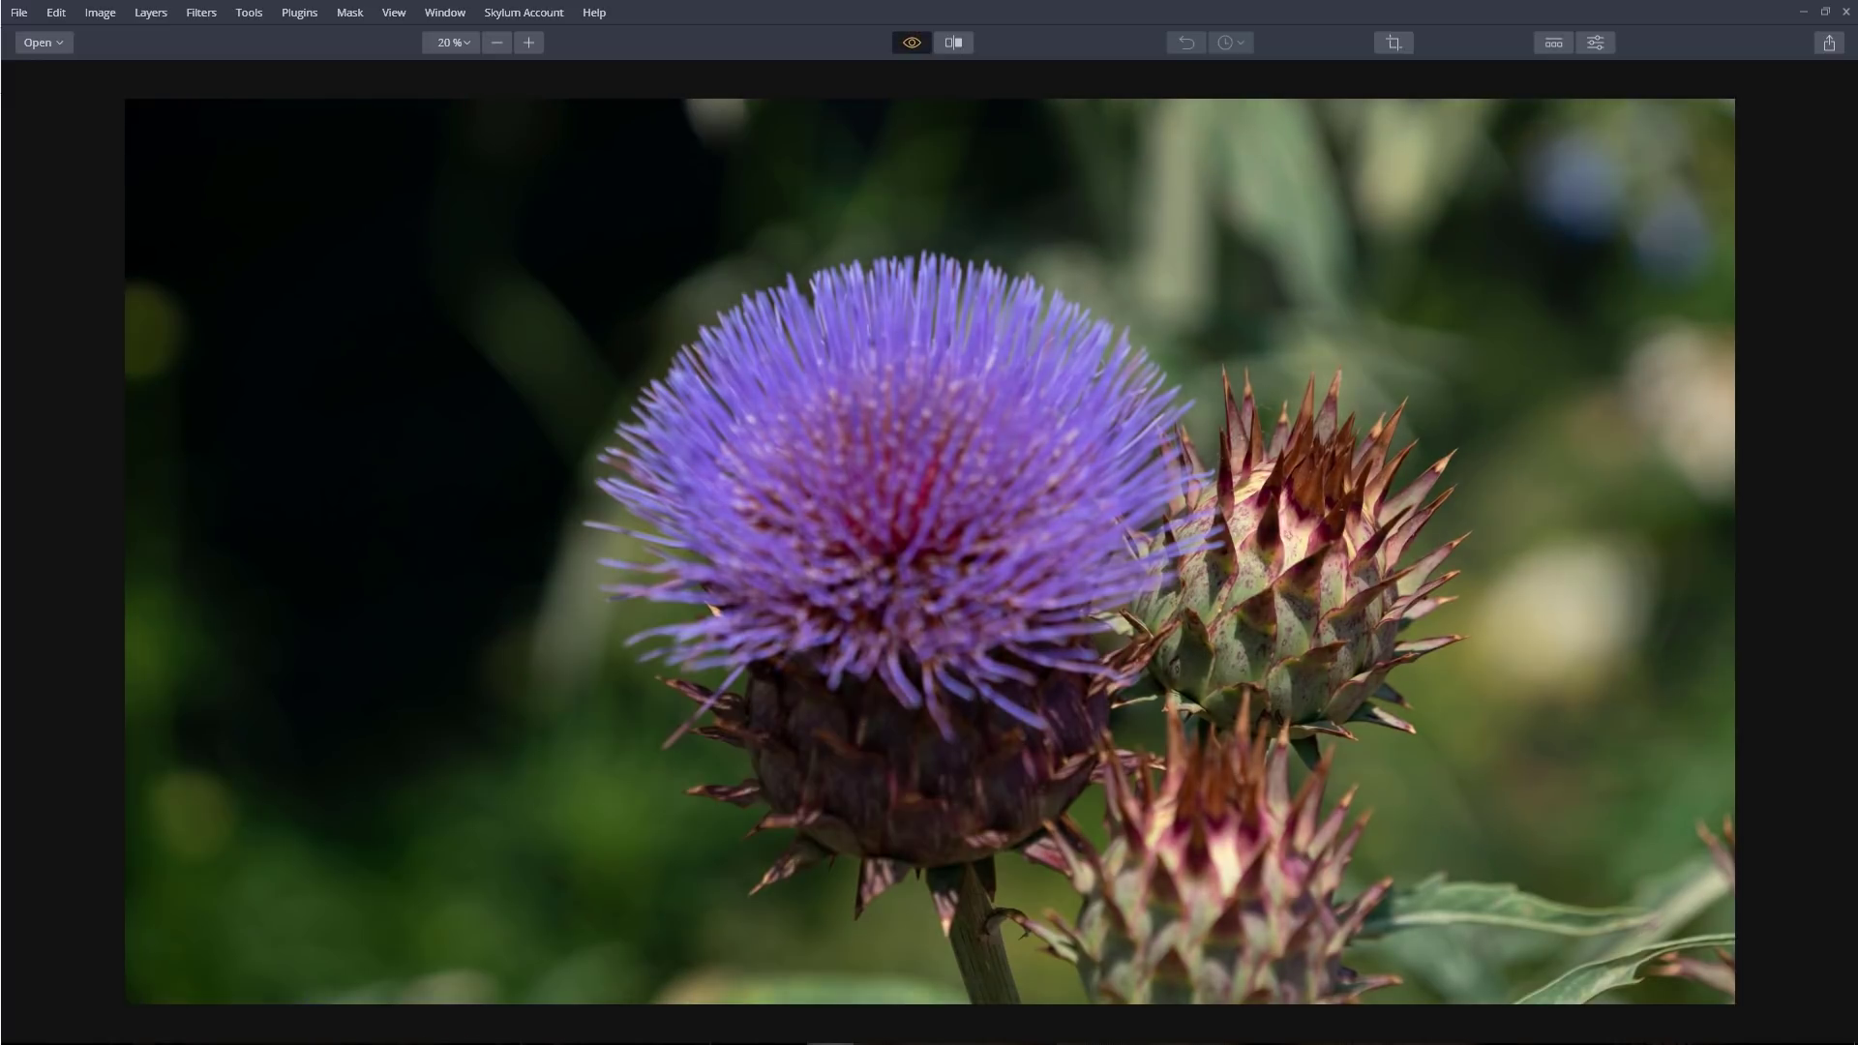
left_click(911, 44)
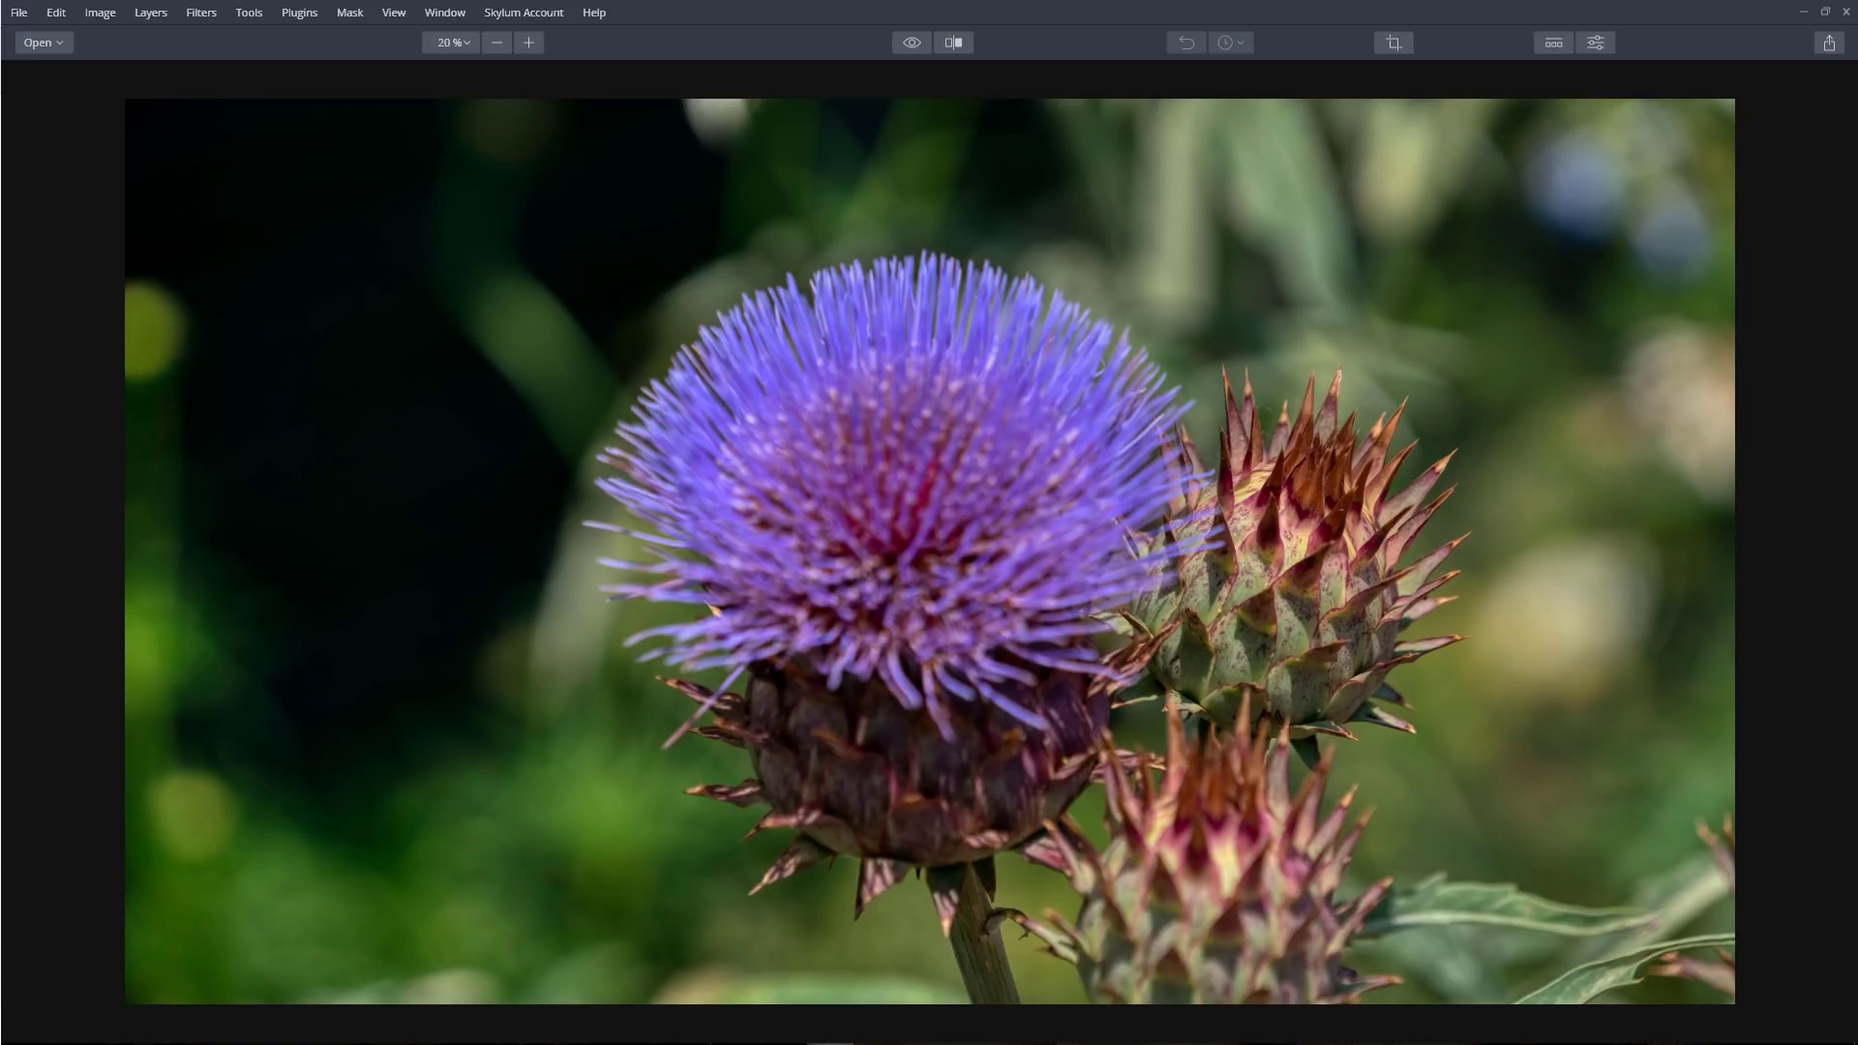
Step: Open the four-cowboys-on-horseback photo and compare it against the unedited original with Quick Preview
left_click(51, 48)
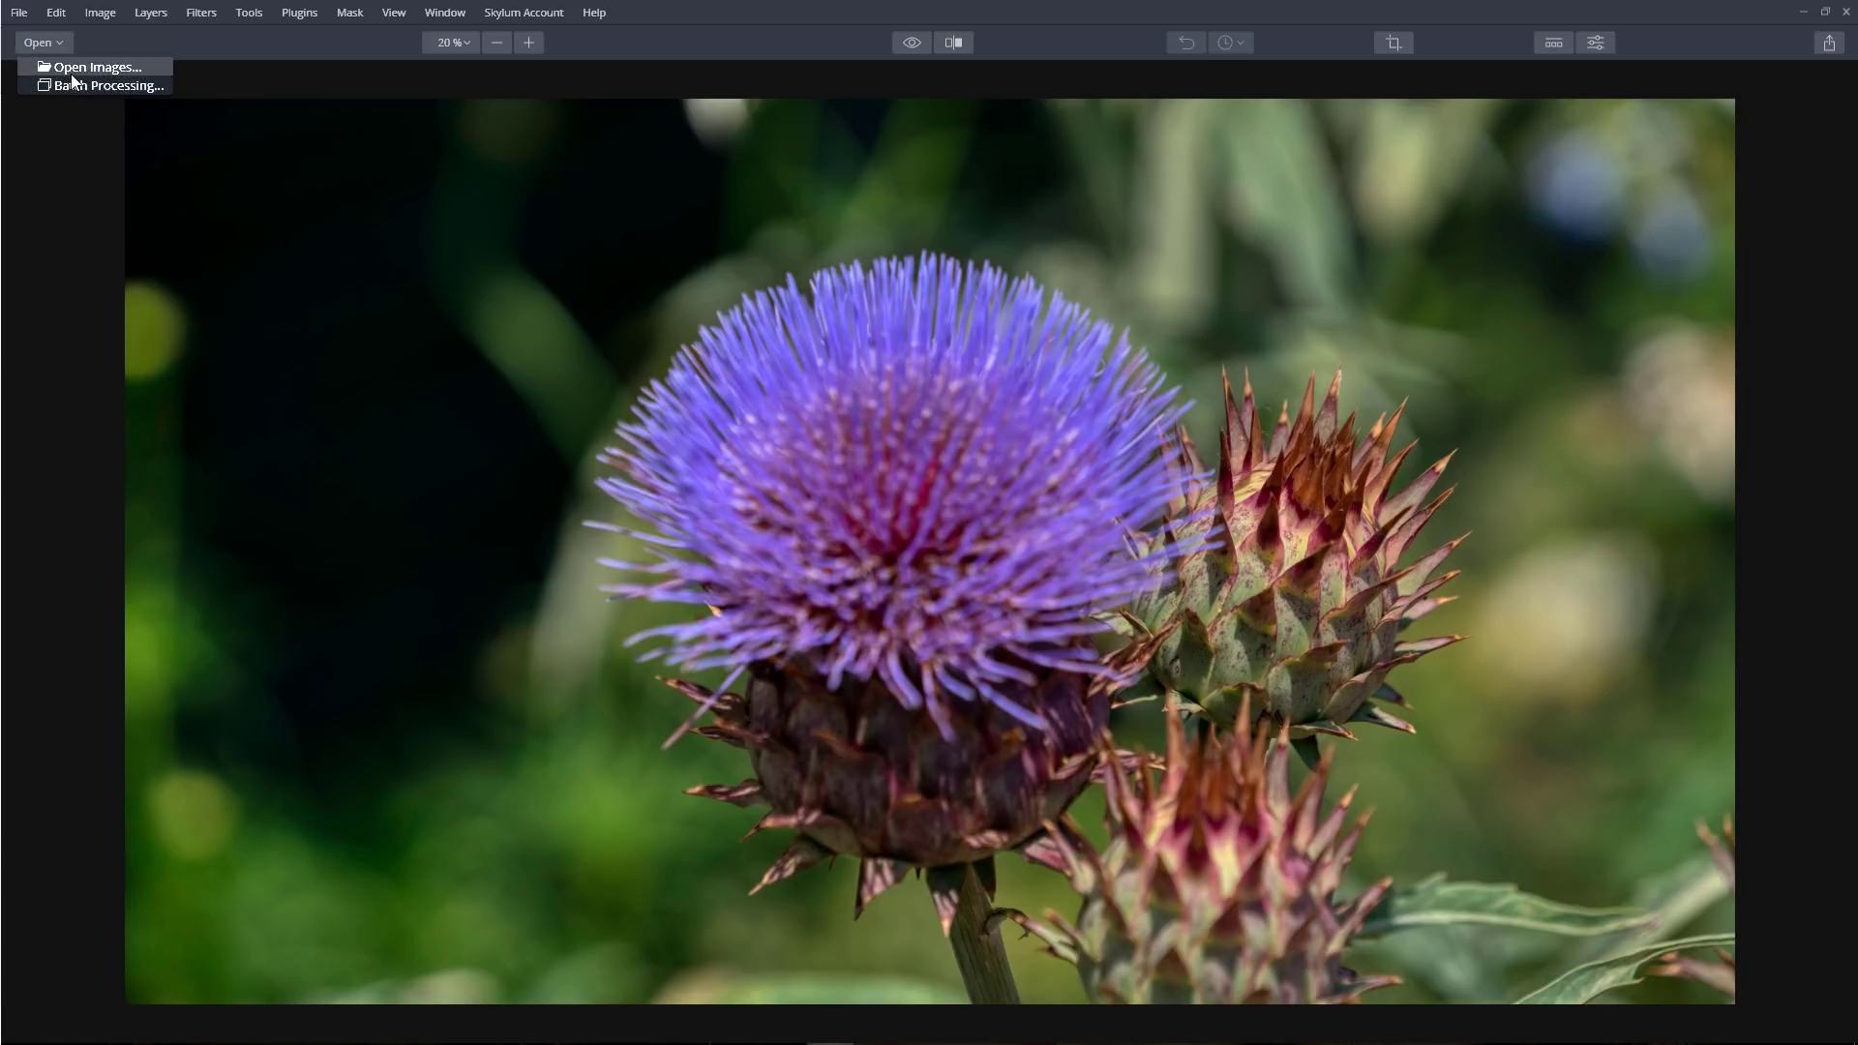
left_click(88, 83)
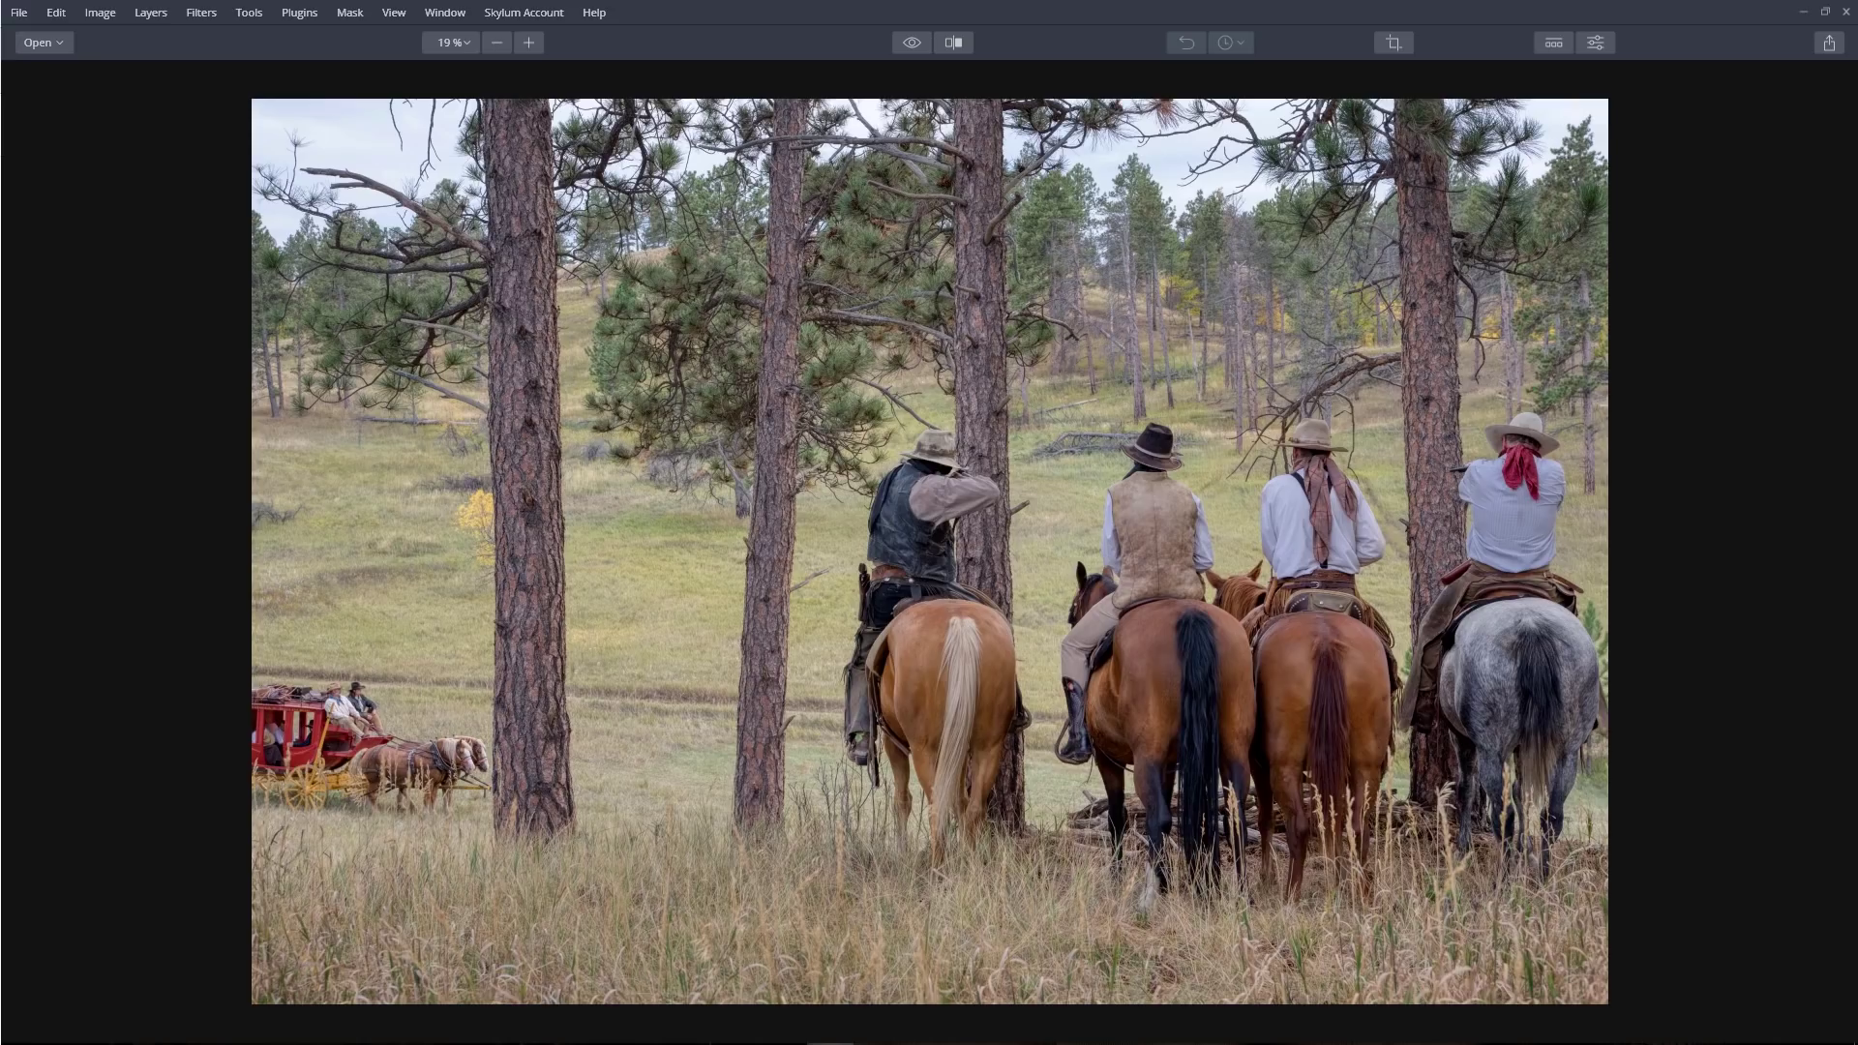
key("backslash")
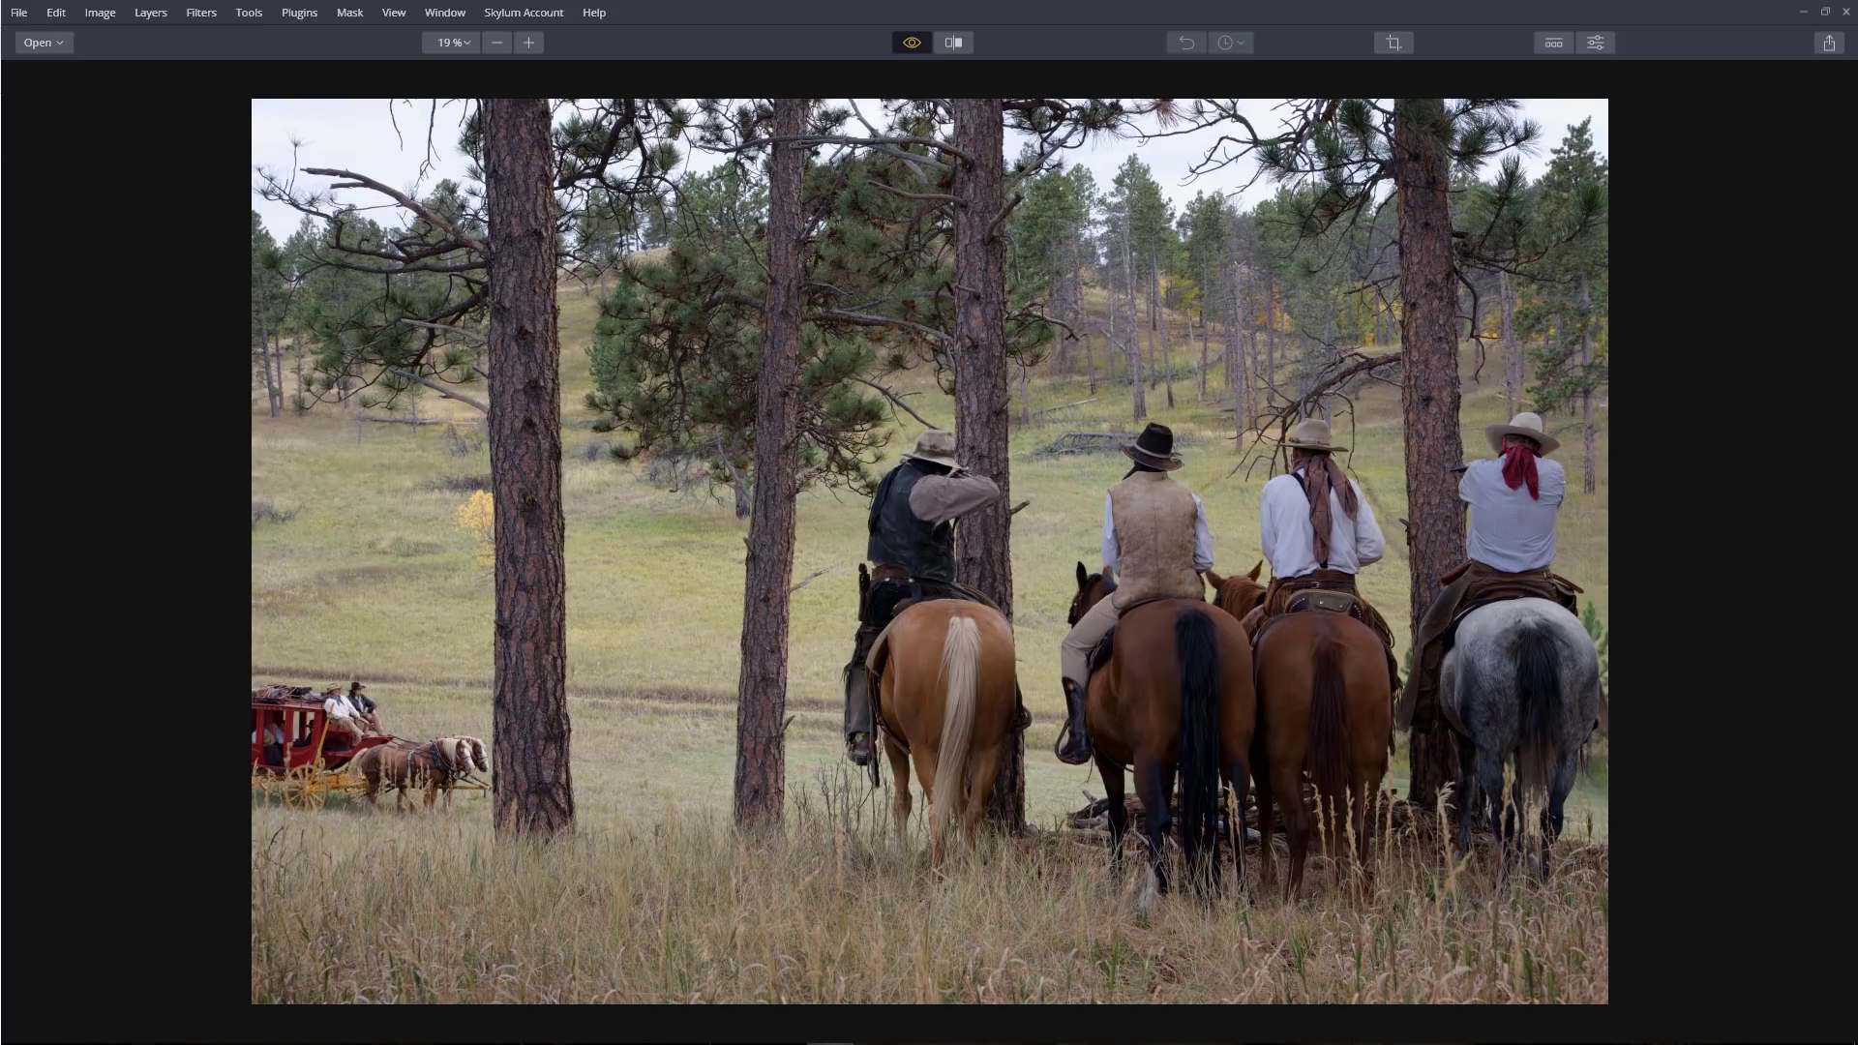
key("backslash")
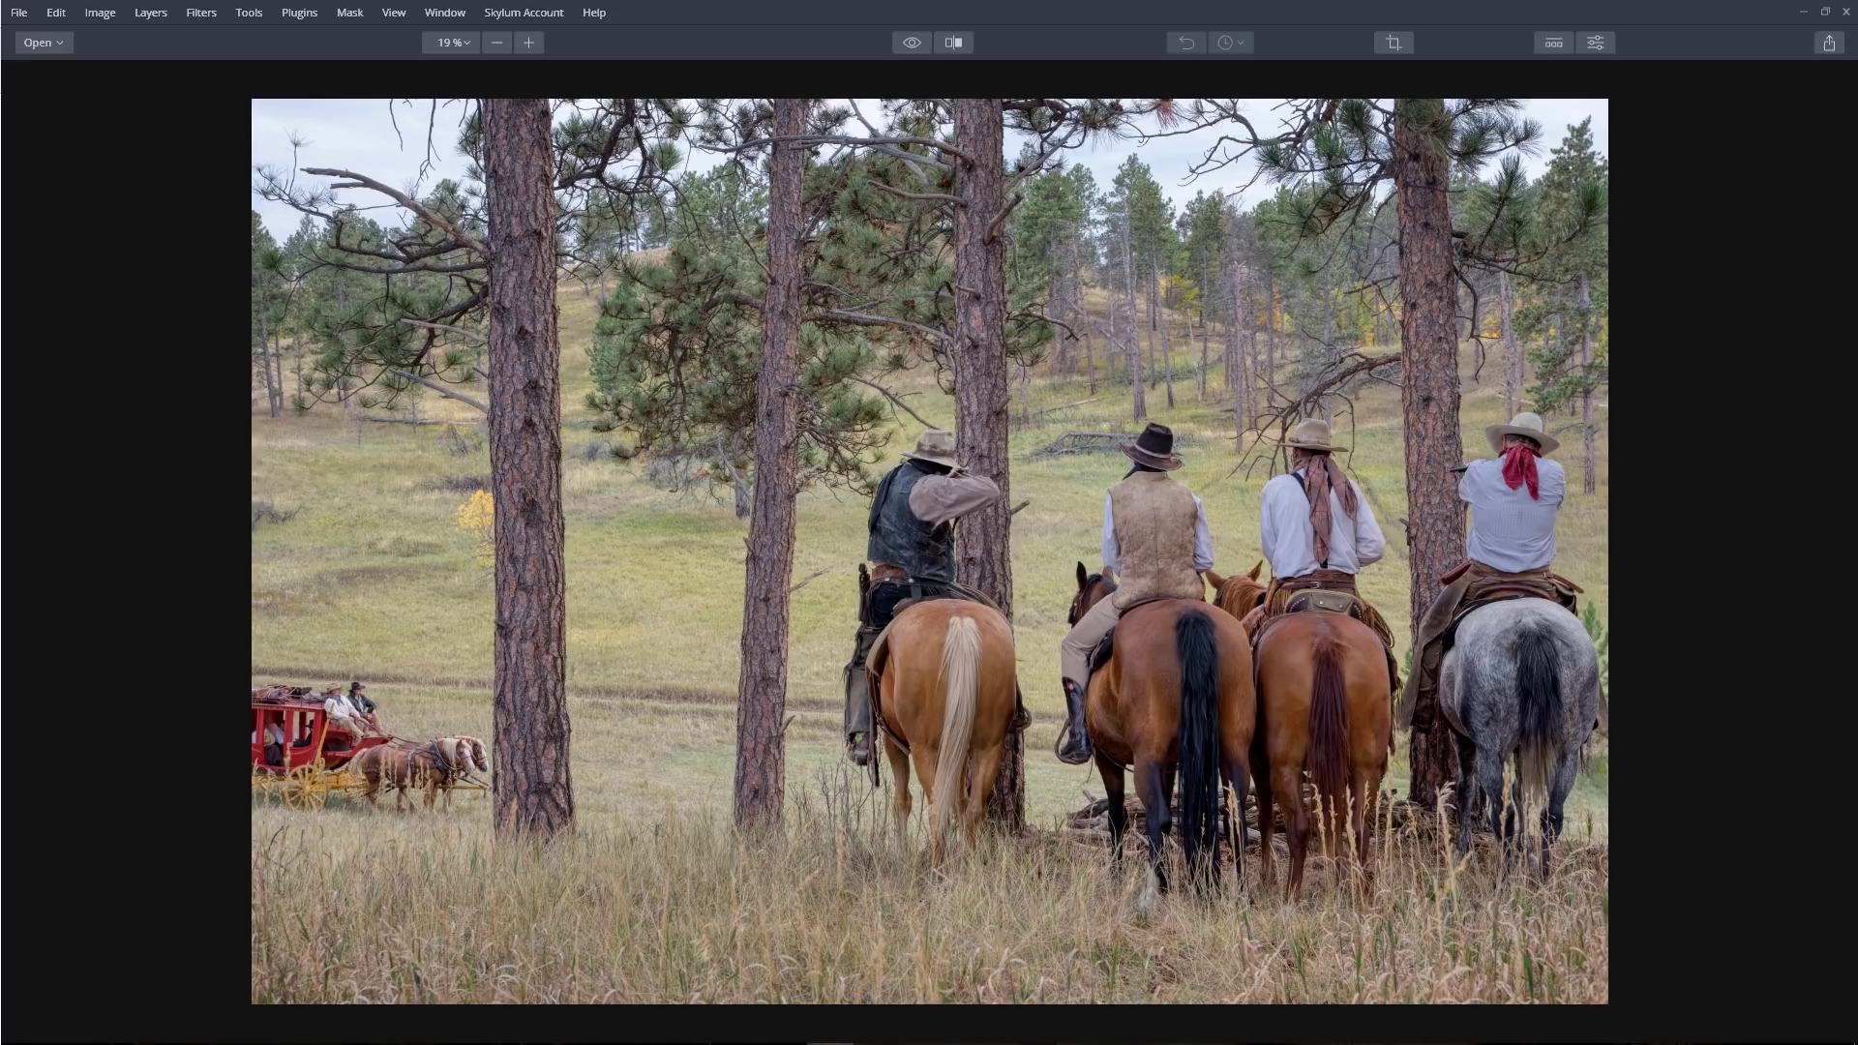
Step: Apply the Creative Drama look to the cowboys photo and compare it with the original
left_click(1557, 48)
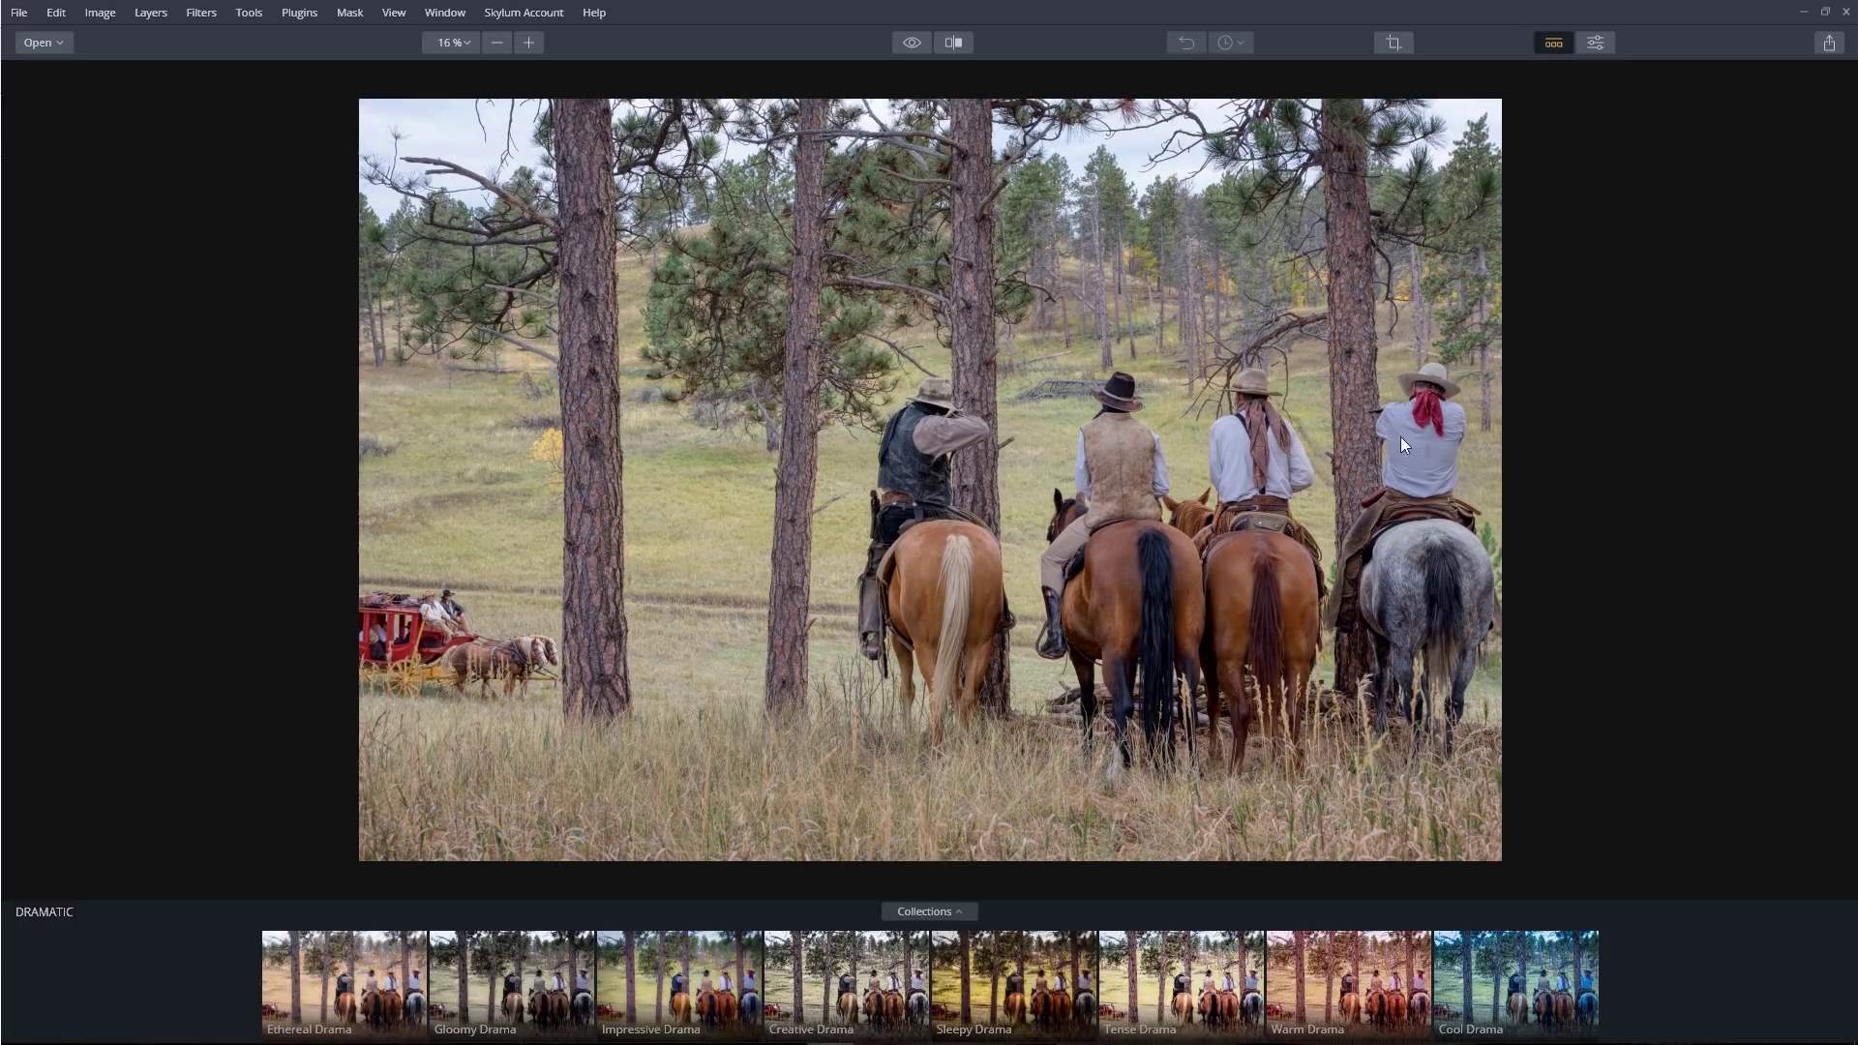
left_click(954, 913)
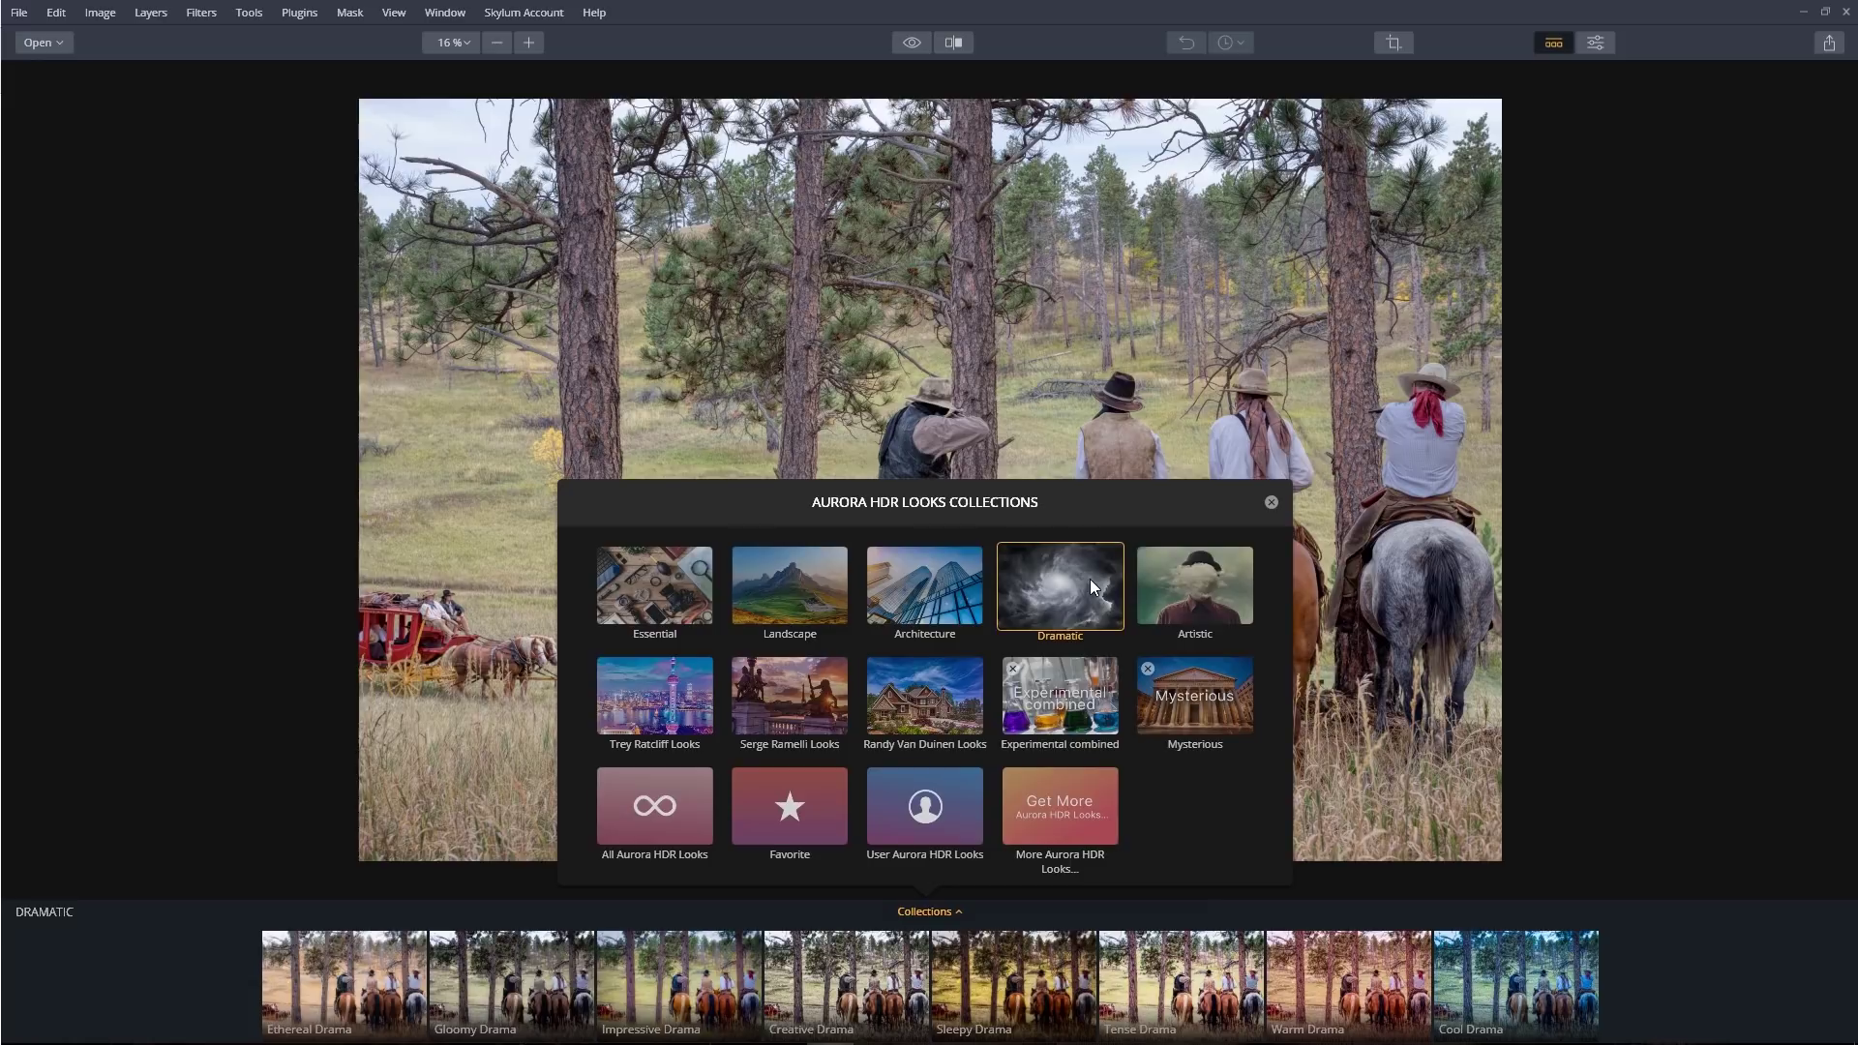
left_click(267, 682)
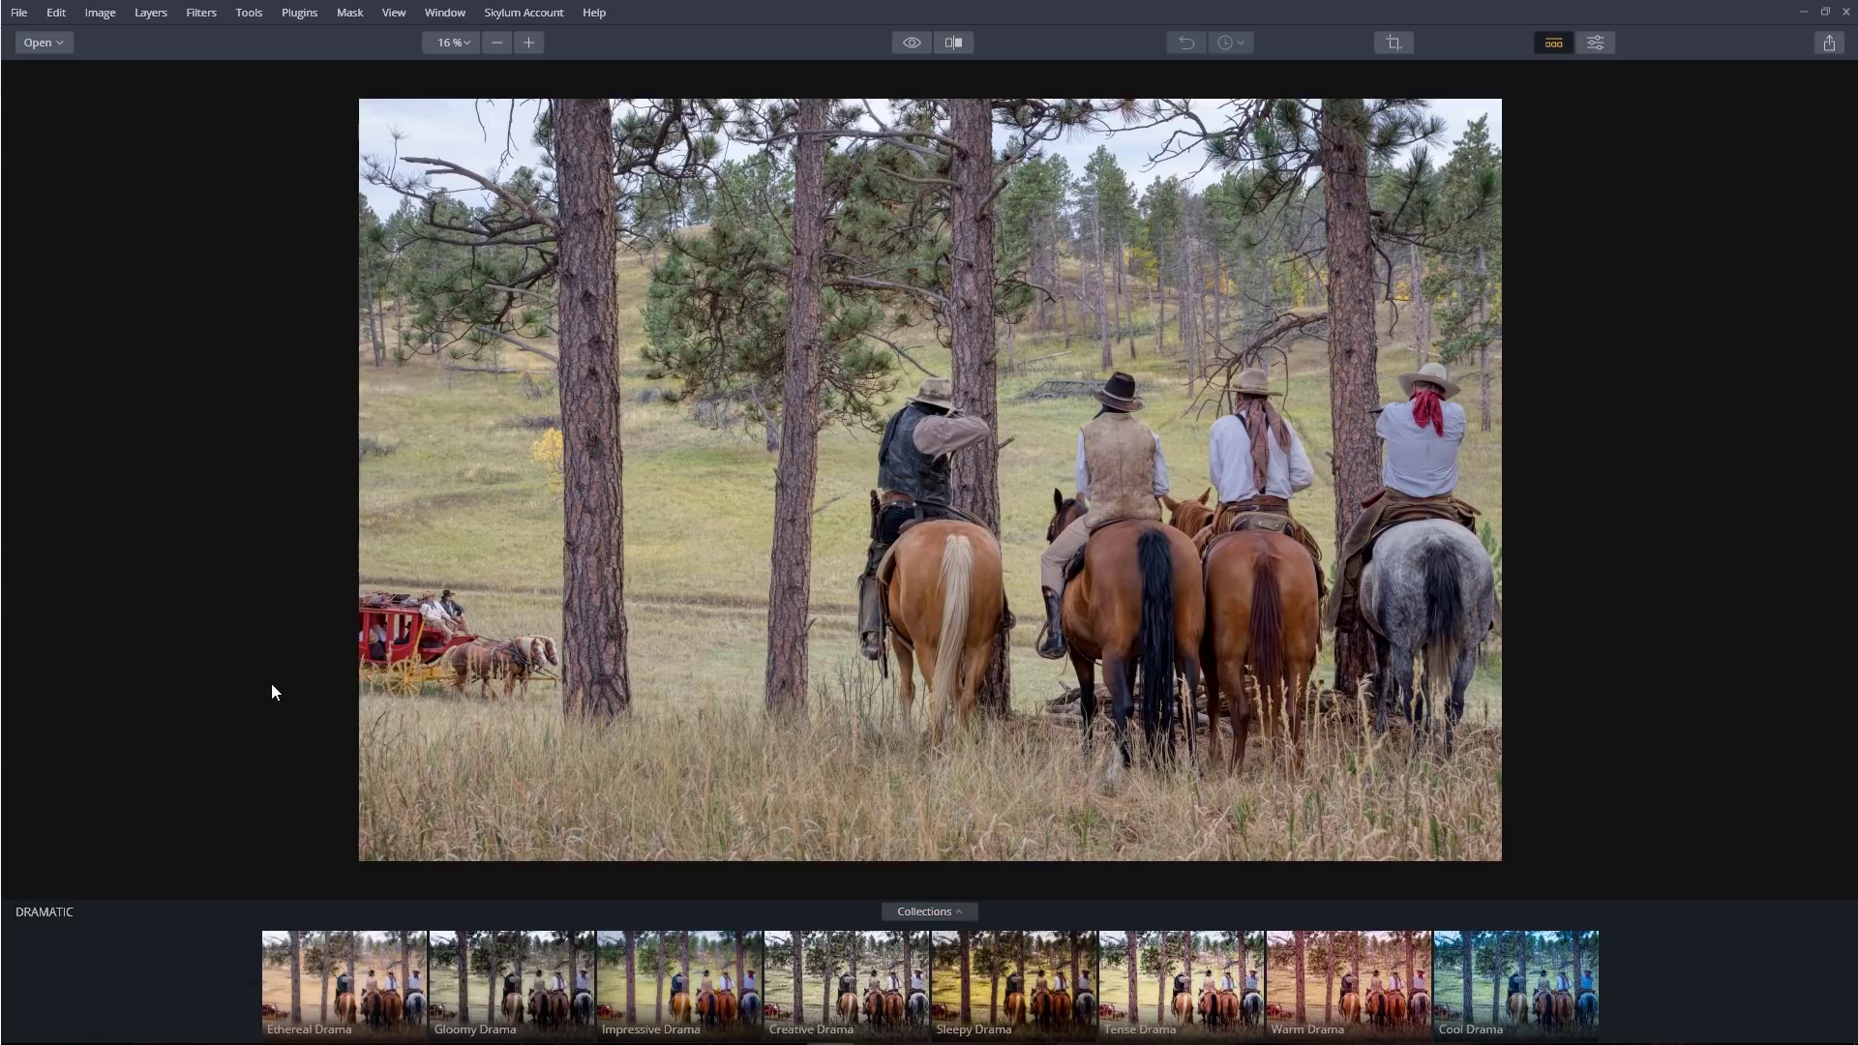
left_click(863, 973)
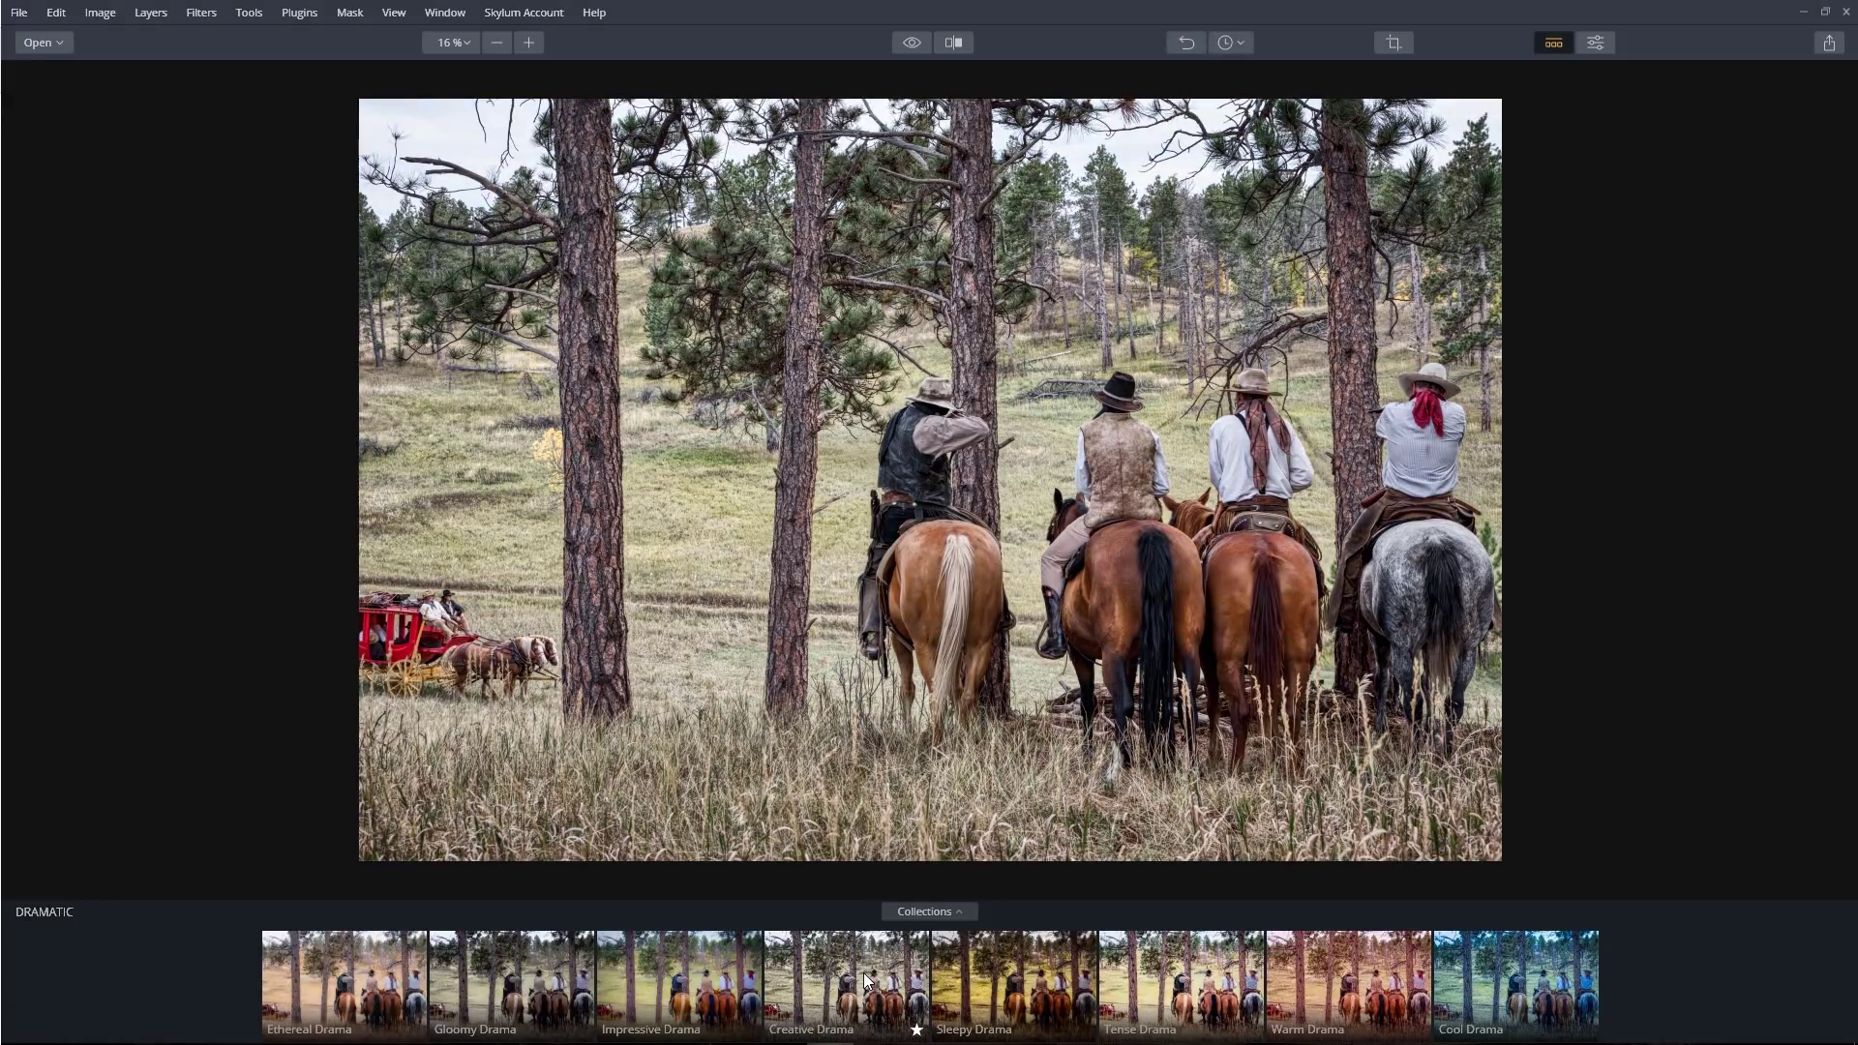
key("backslash")
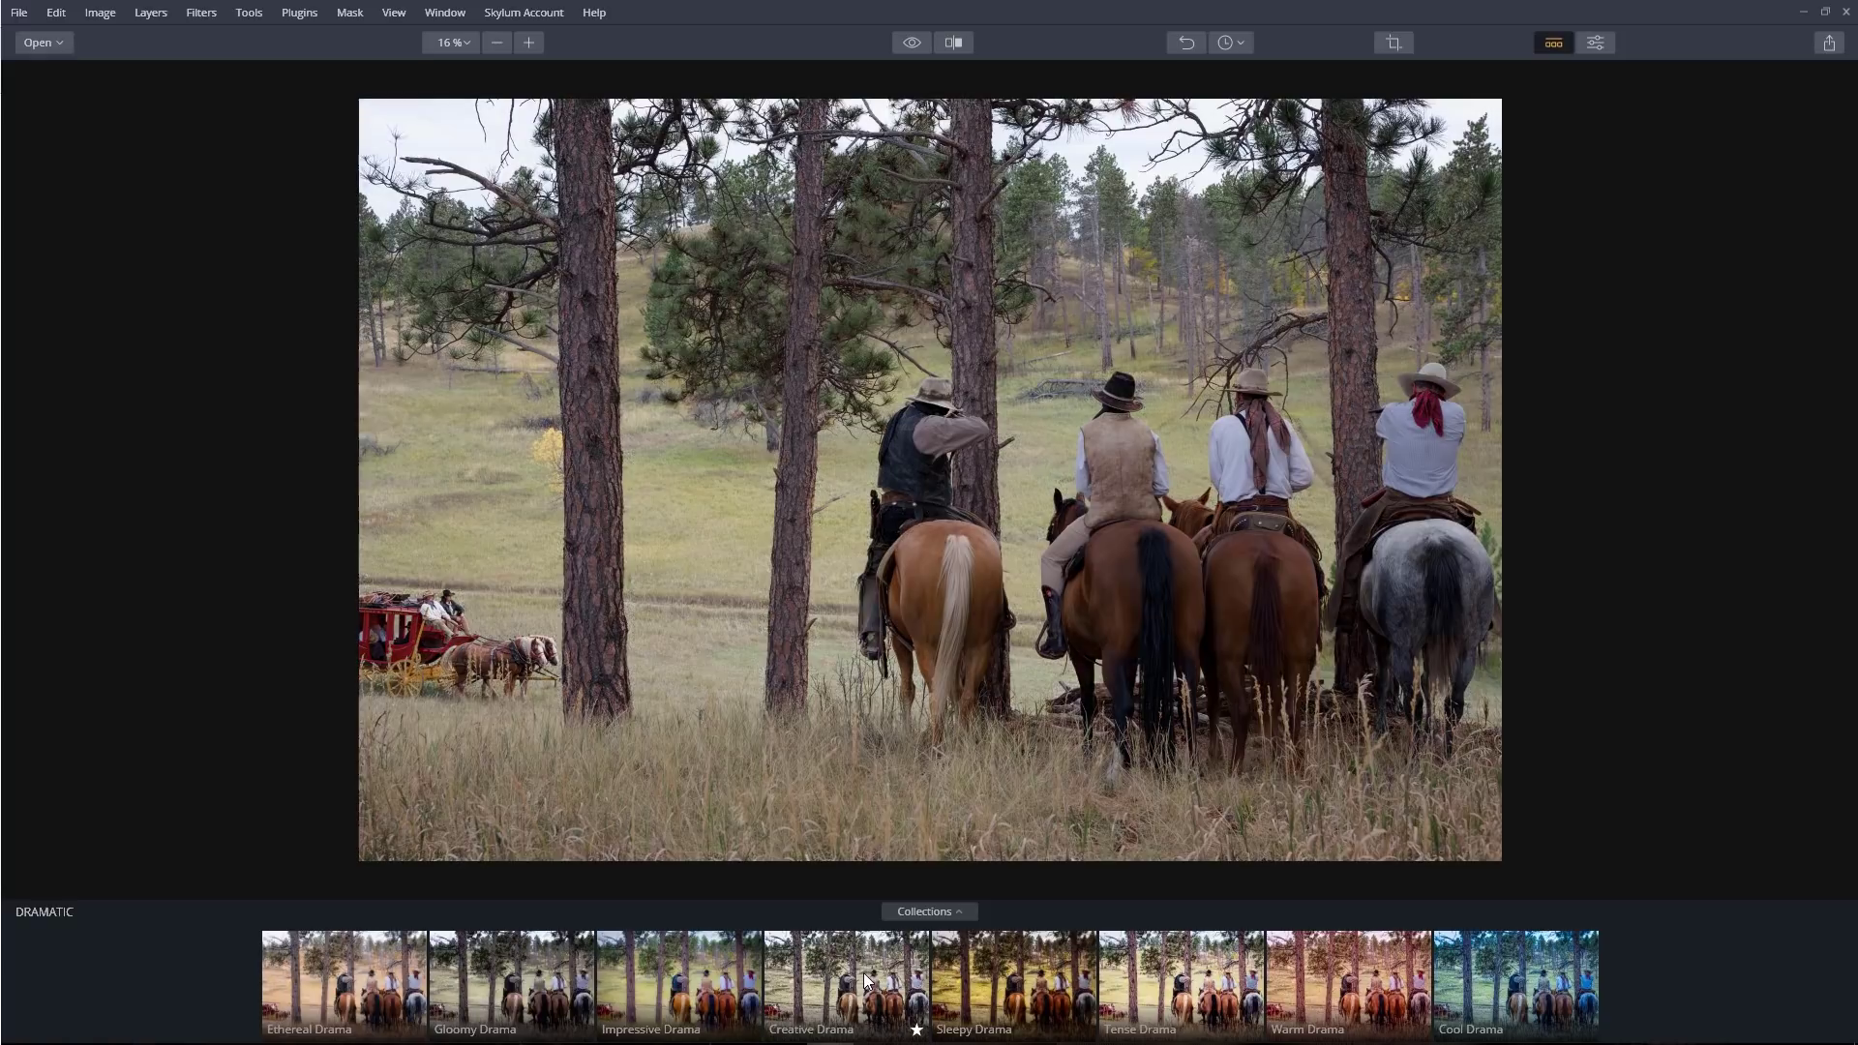
key("backslash")
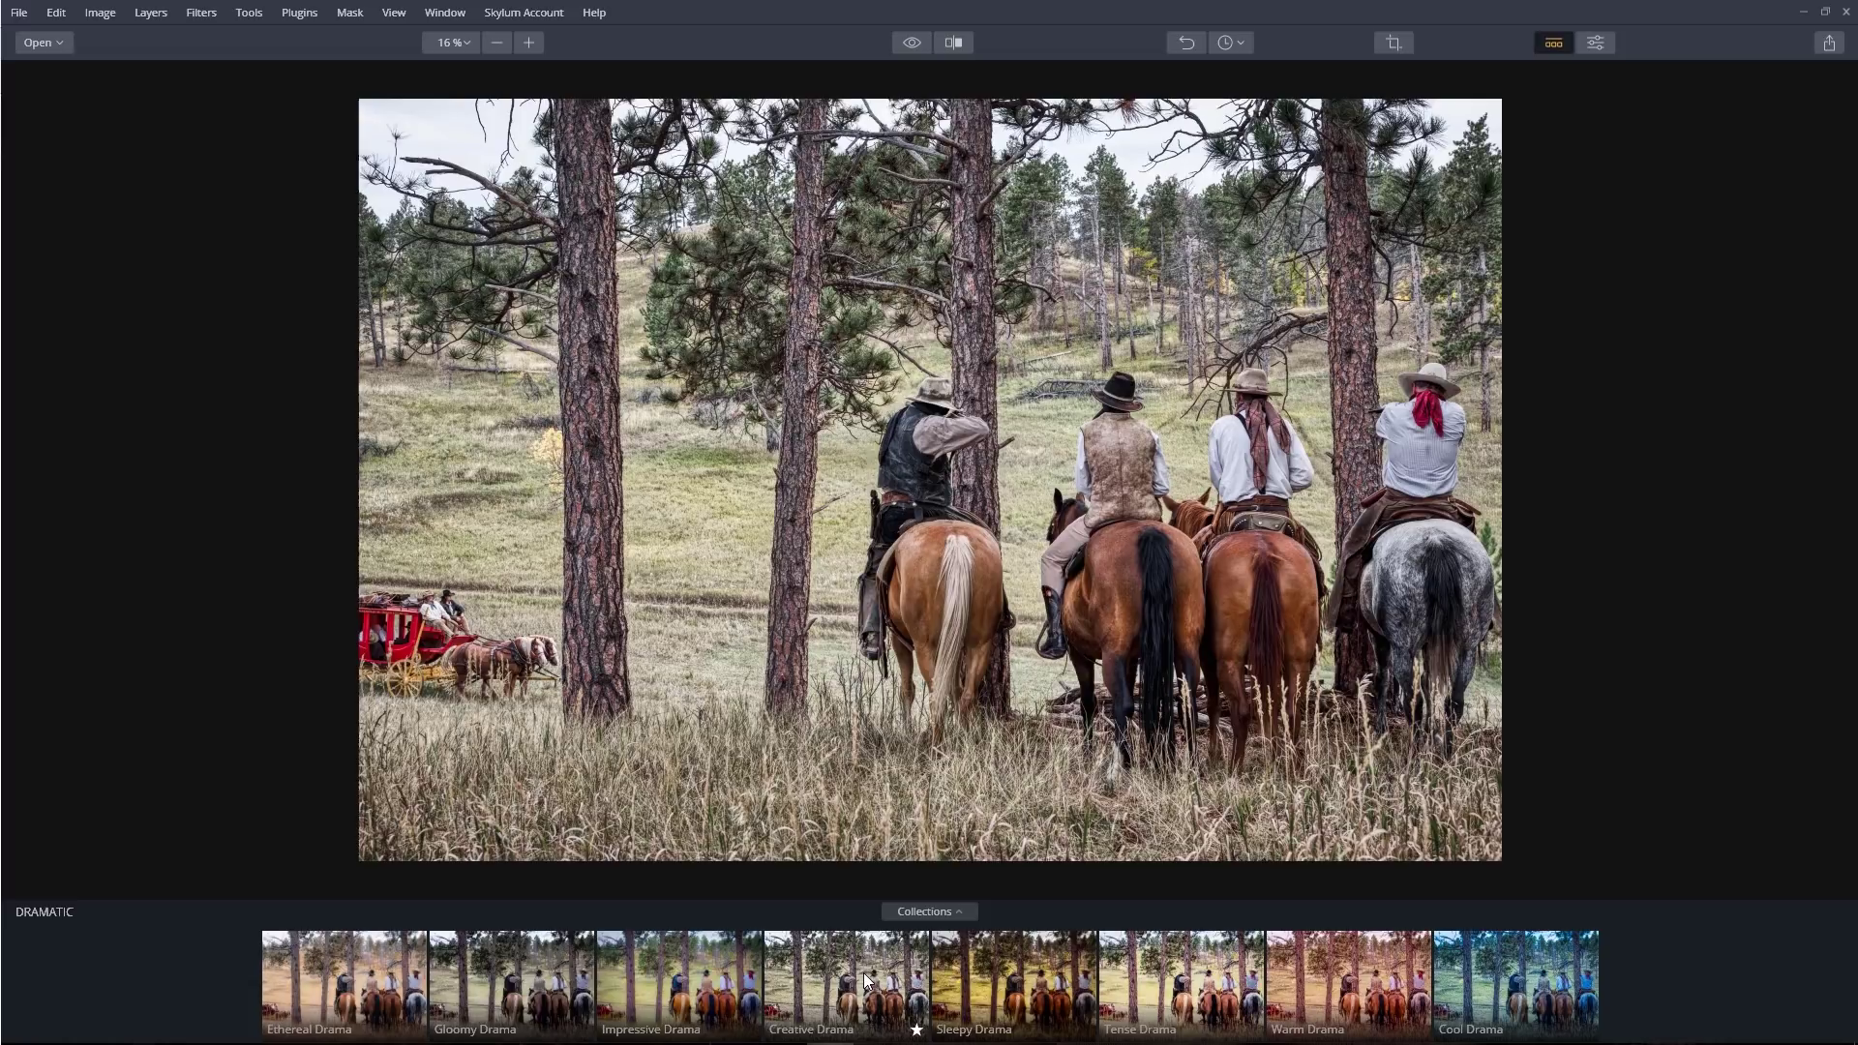
Step: Open the cowboy-with-rifle portrait and preview its unedited original
left_click(41, 42)
left_click(60, 67)
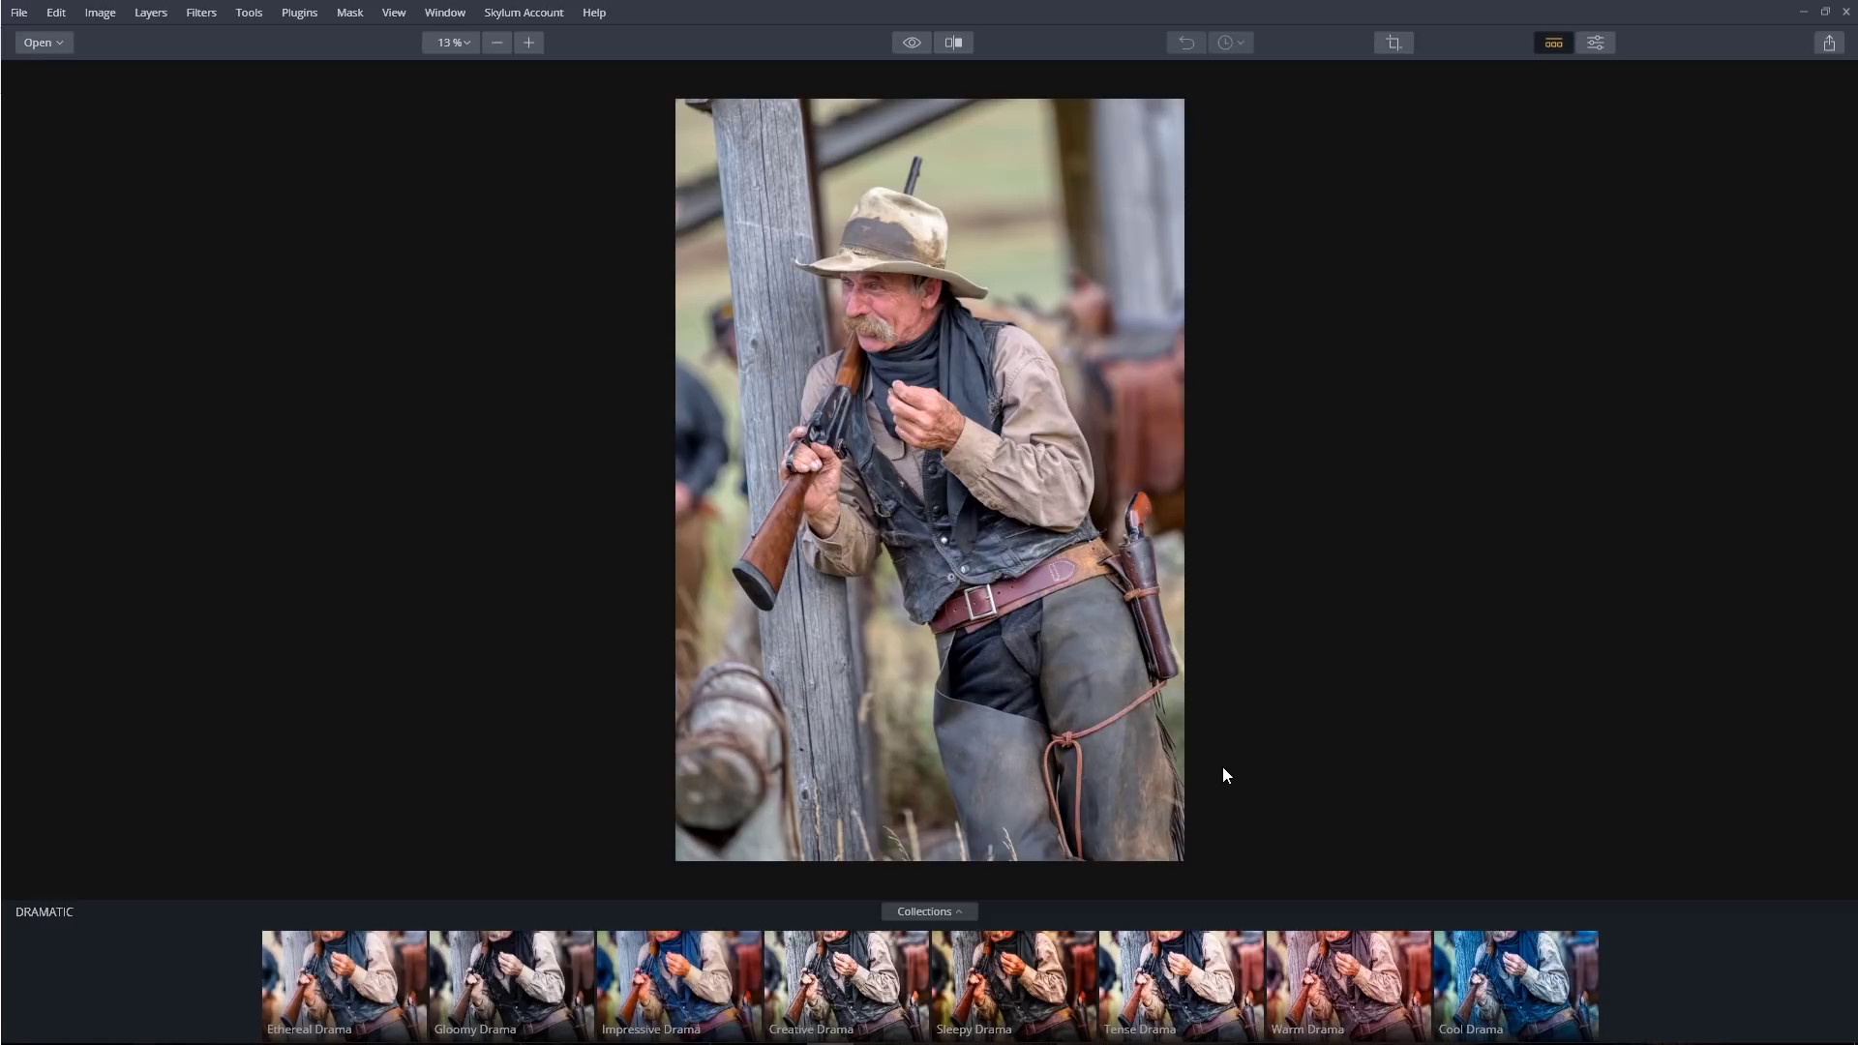
key("backslash")
key("backslash")
Step: Apply the Gloomy Drama look at amount 88 and compare it with the original
mouse_move(568, 961)
left_click(512, 954)
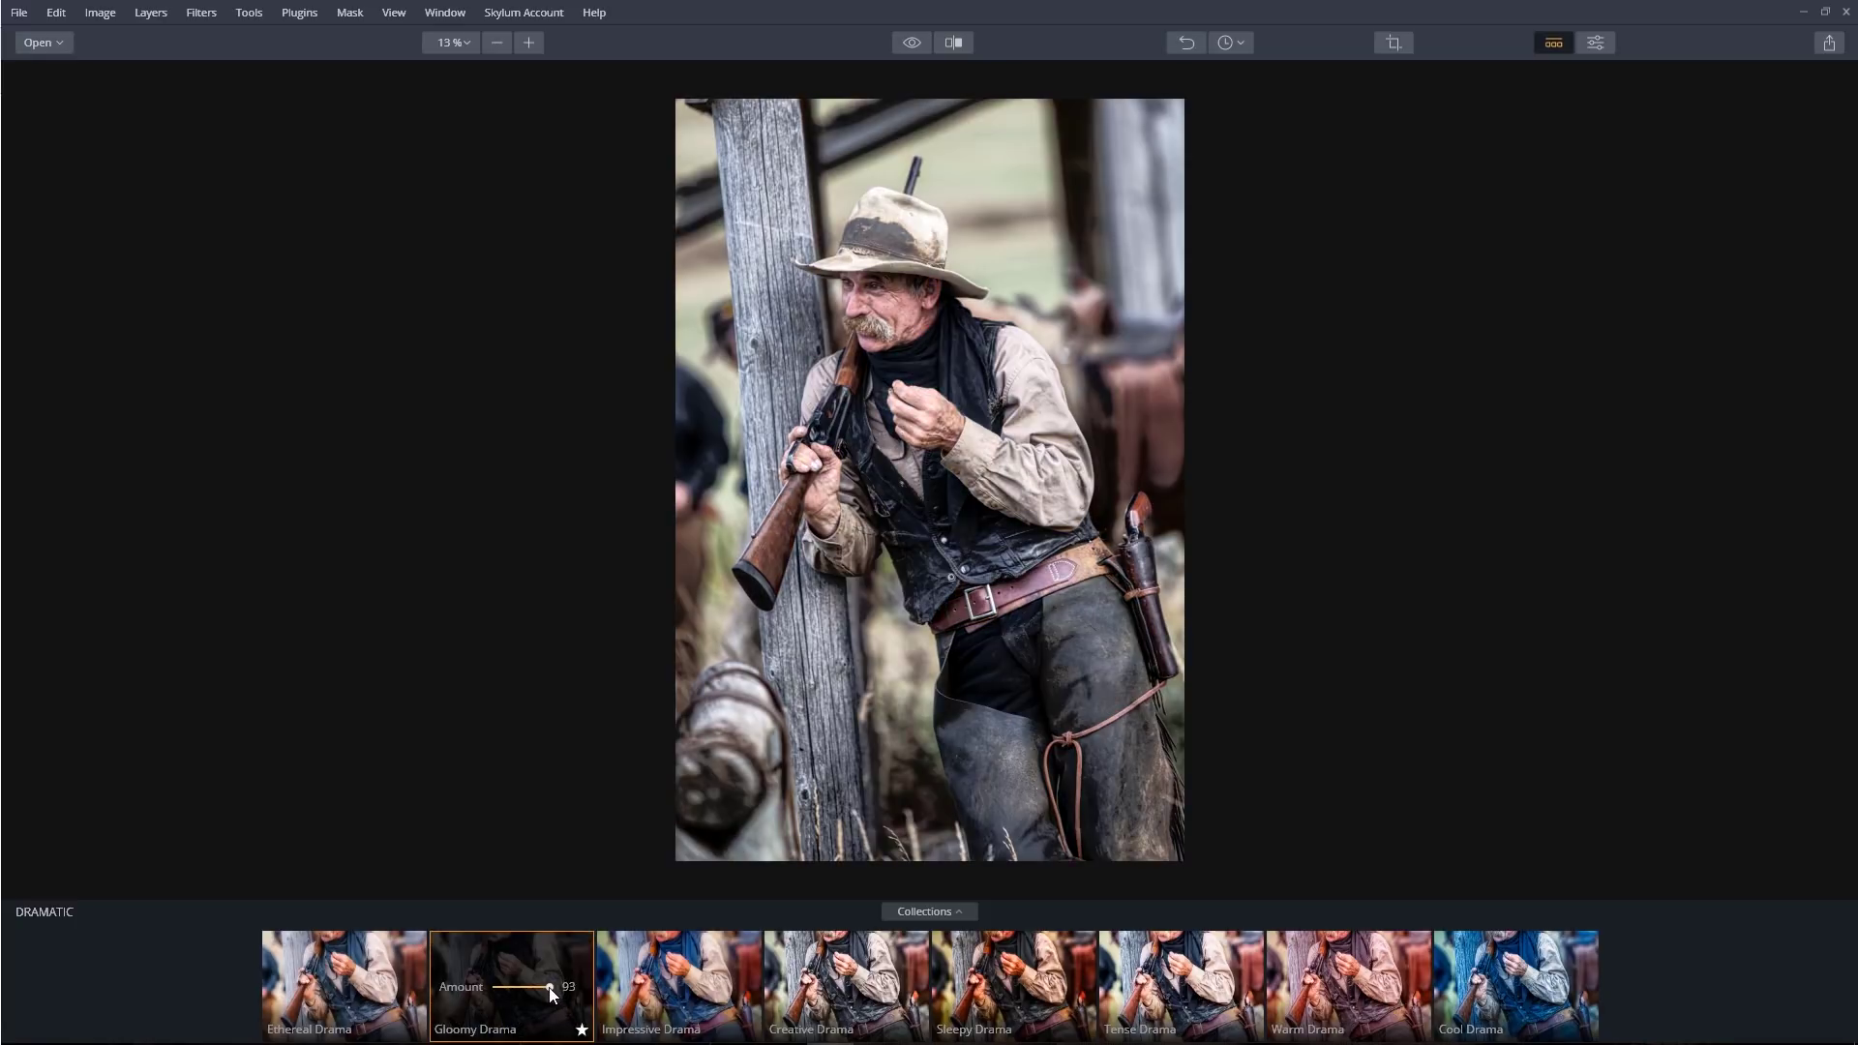
mouse_move(549, 986)
left_mouse_down()
mouse_move(531, 987)
mouse_move(546, 999)
left_mouse_up()
key("backslash")
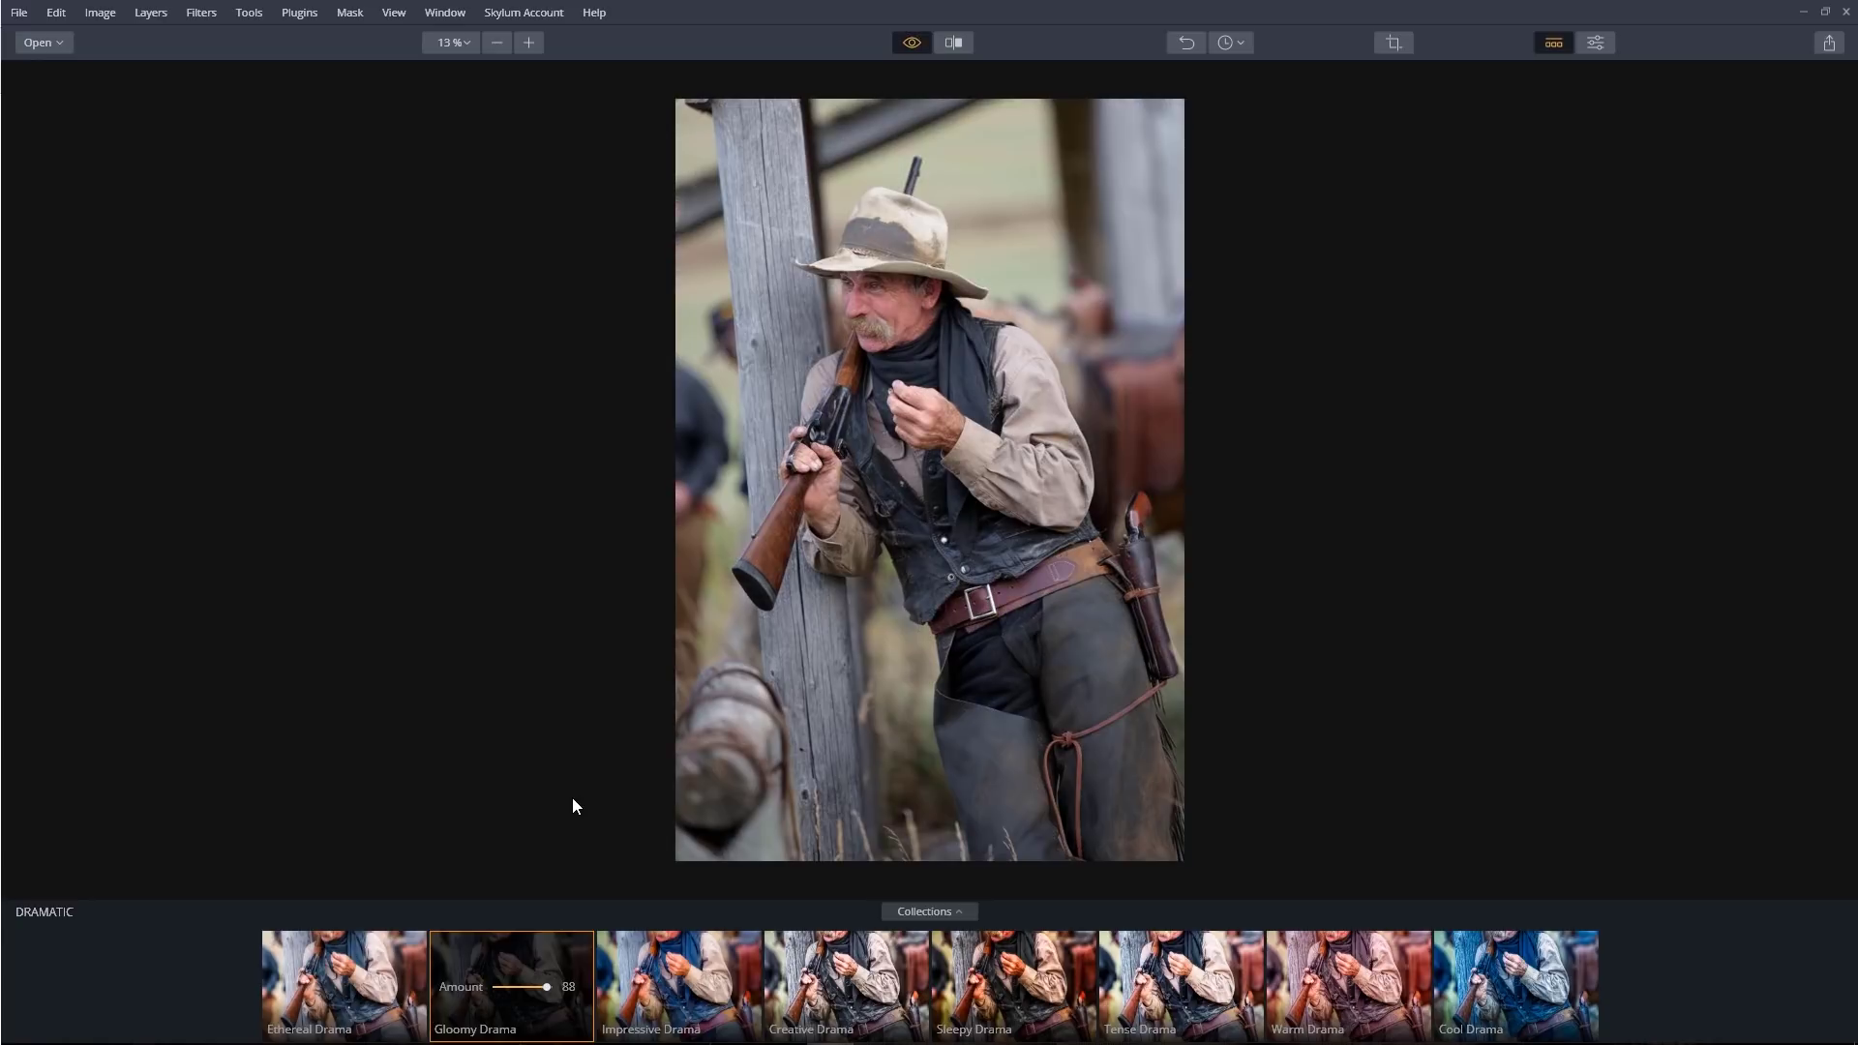
key("backslash")
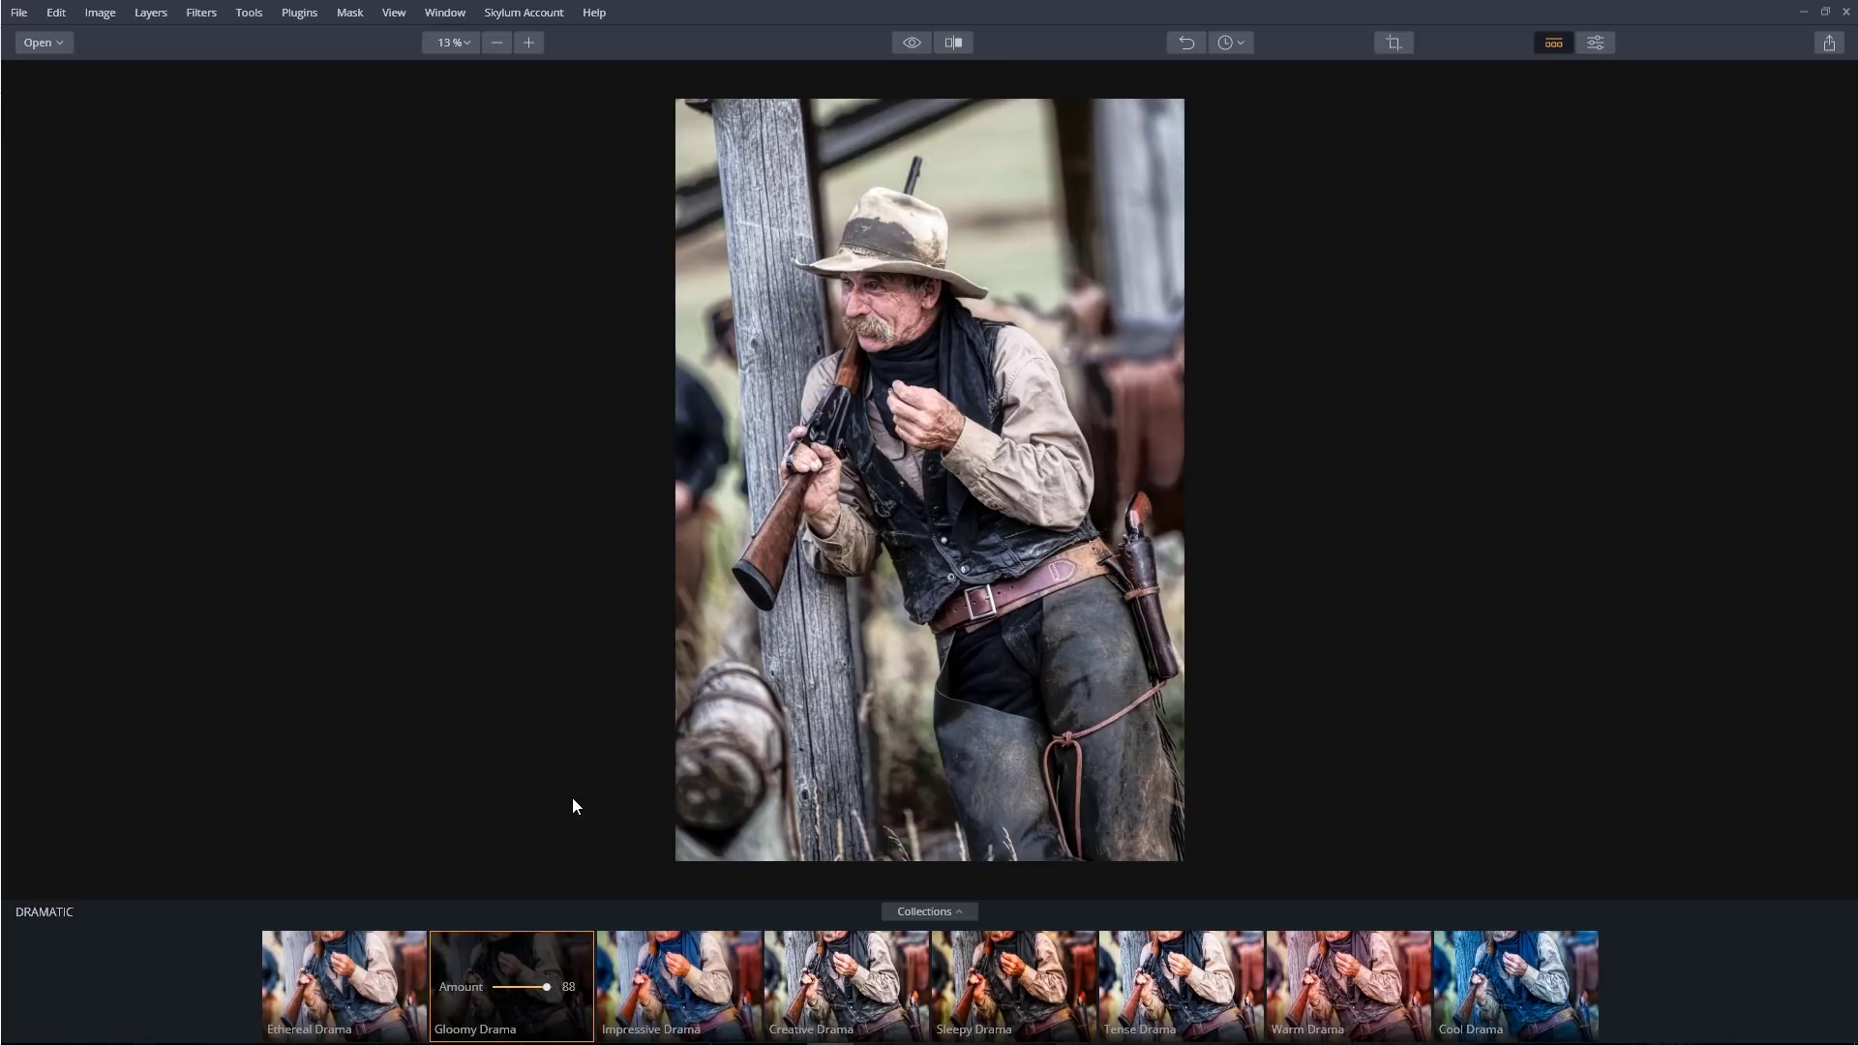
Step: Open the two galloping riders photo and compare it with its unedited original
left_click(39, 44)
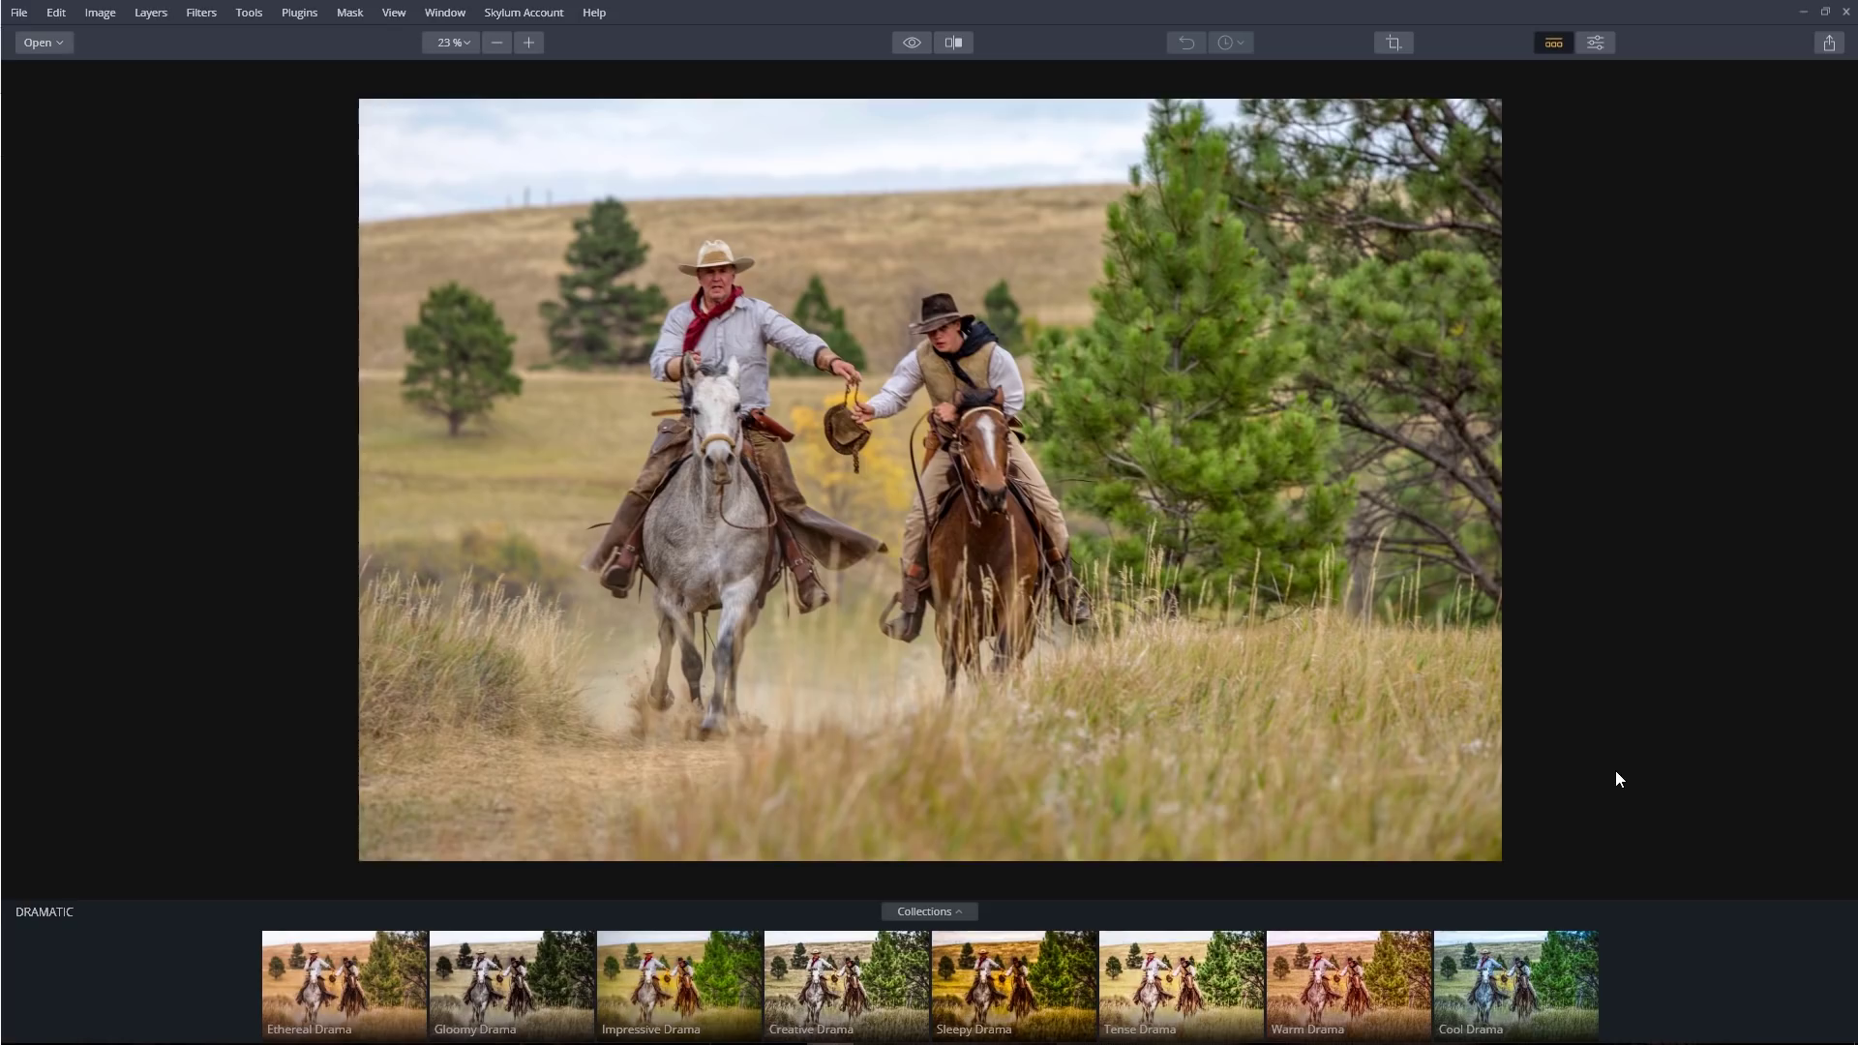
key("backslash")
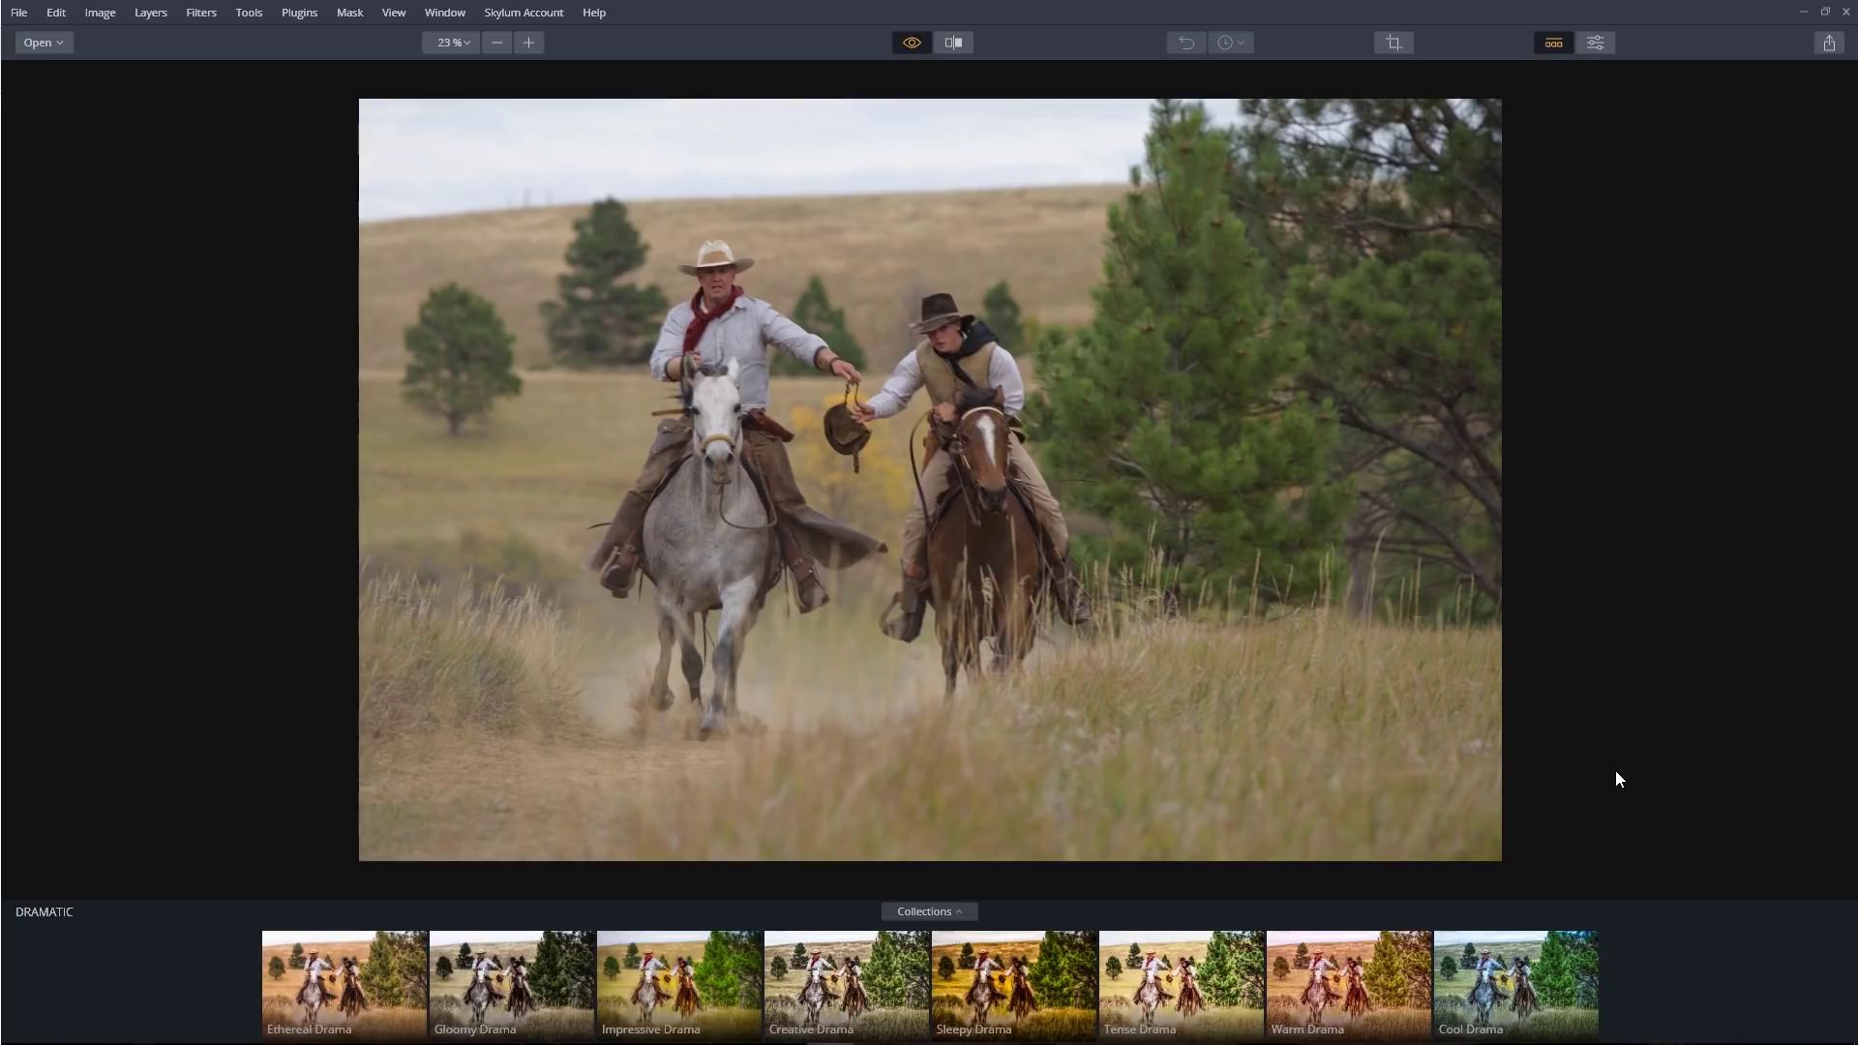
key("backslash")
Step: Apply the Essential collection's Deep look and lower its amount to 63
left_click(929, 911)
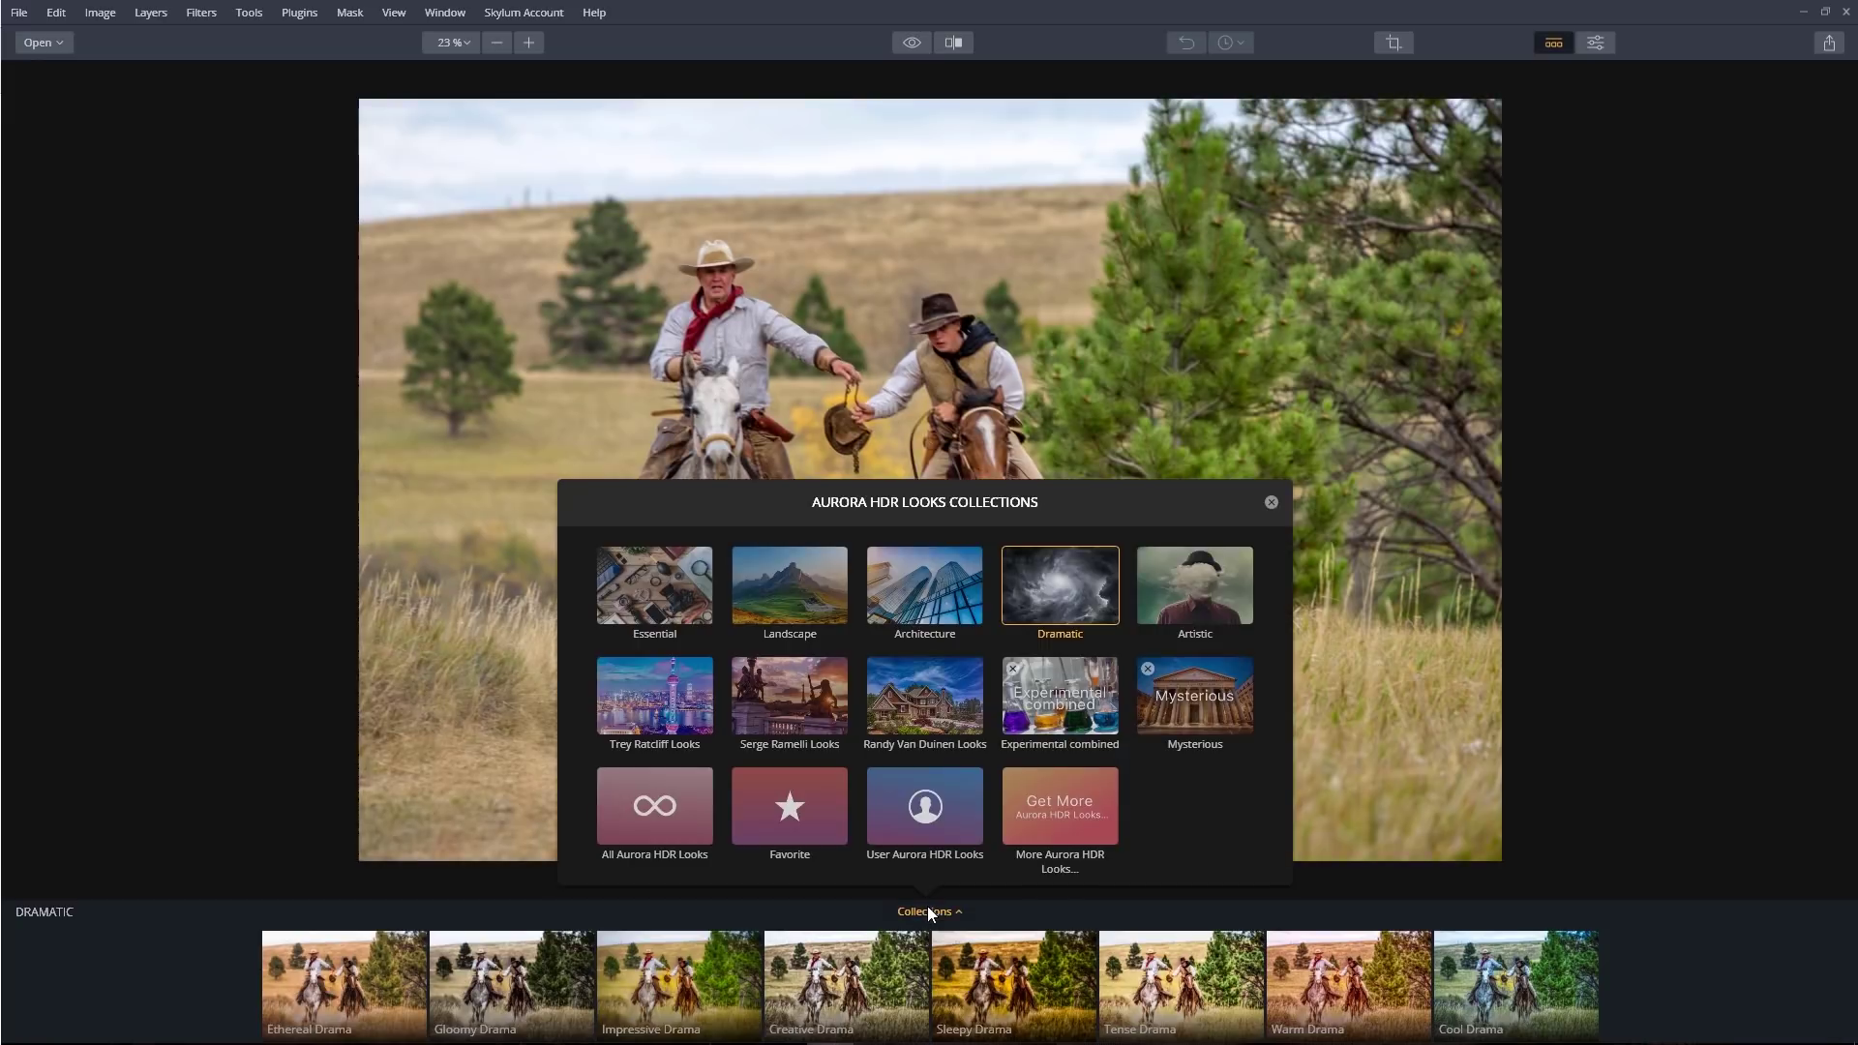
left_click(693, 629)
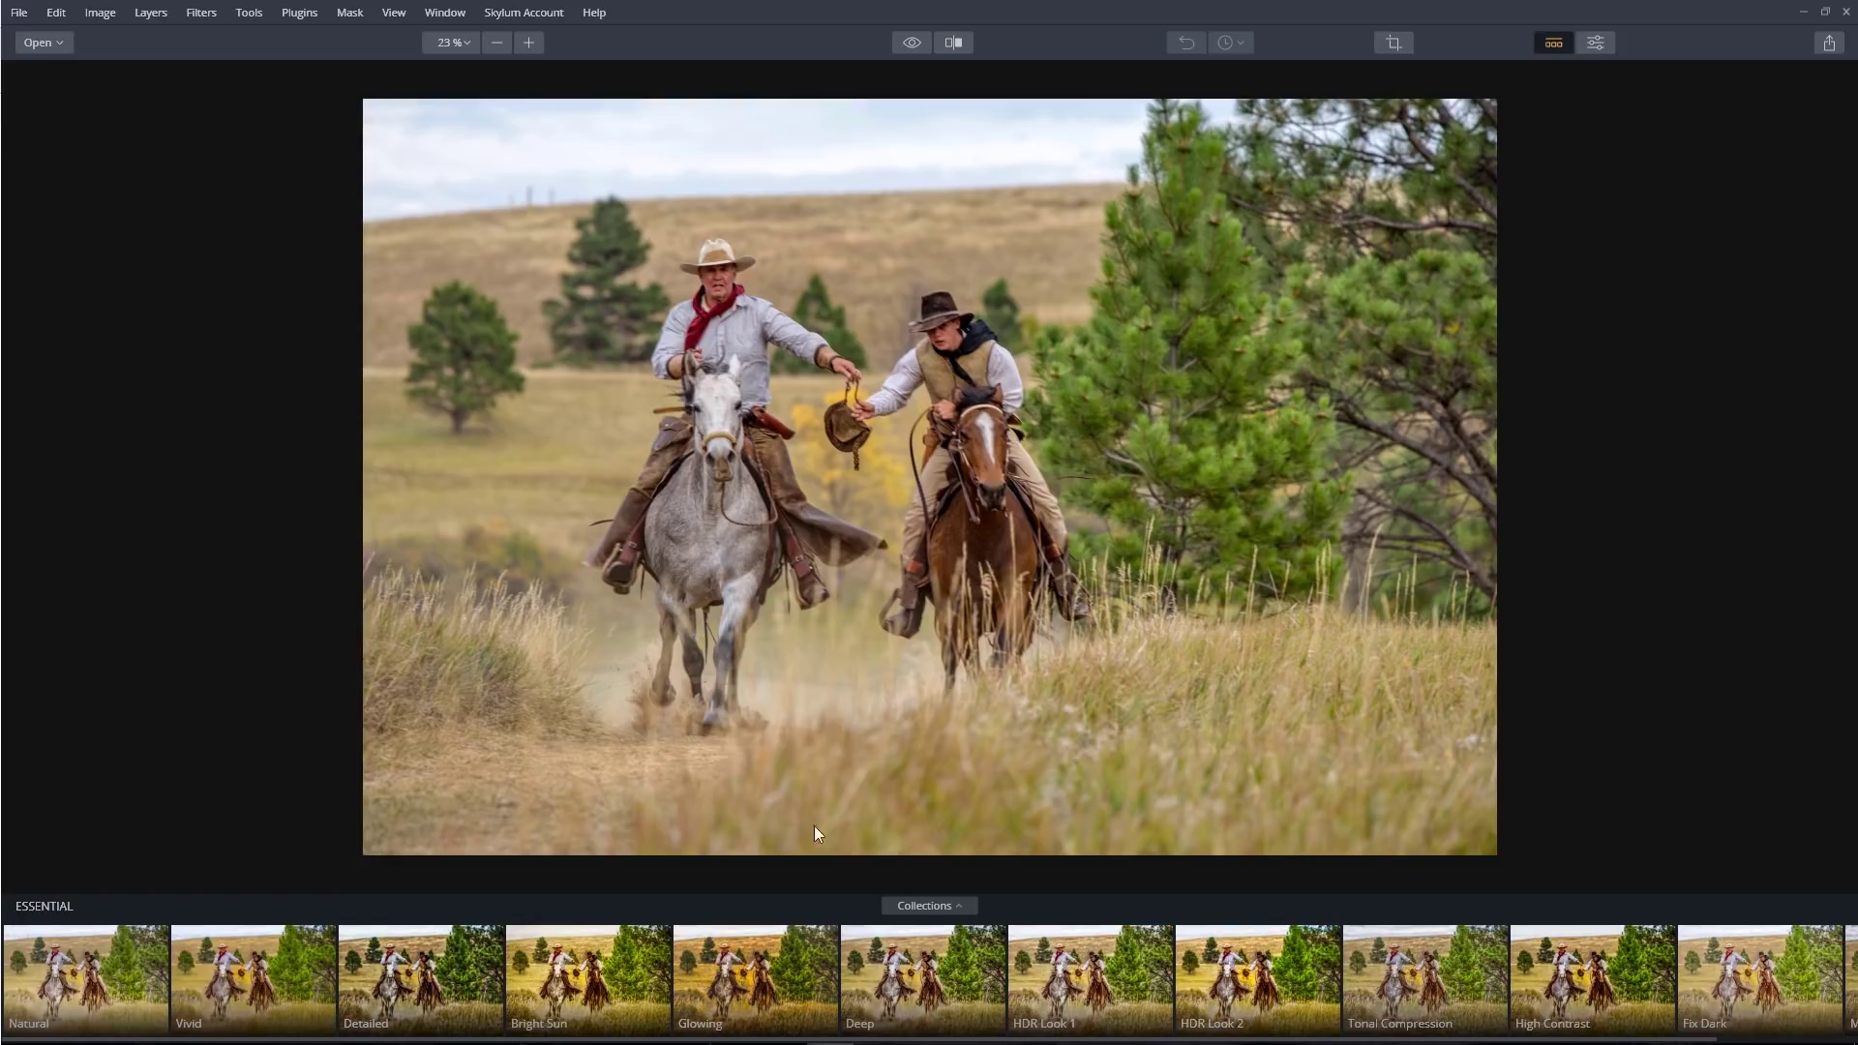
left_click(915, 977)
left_click(943, 981)
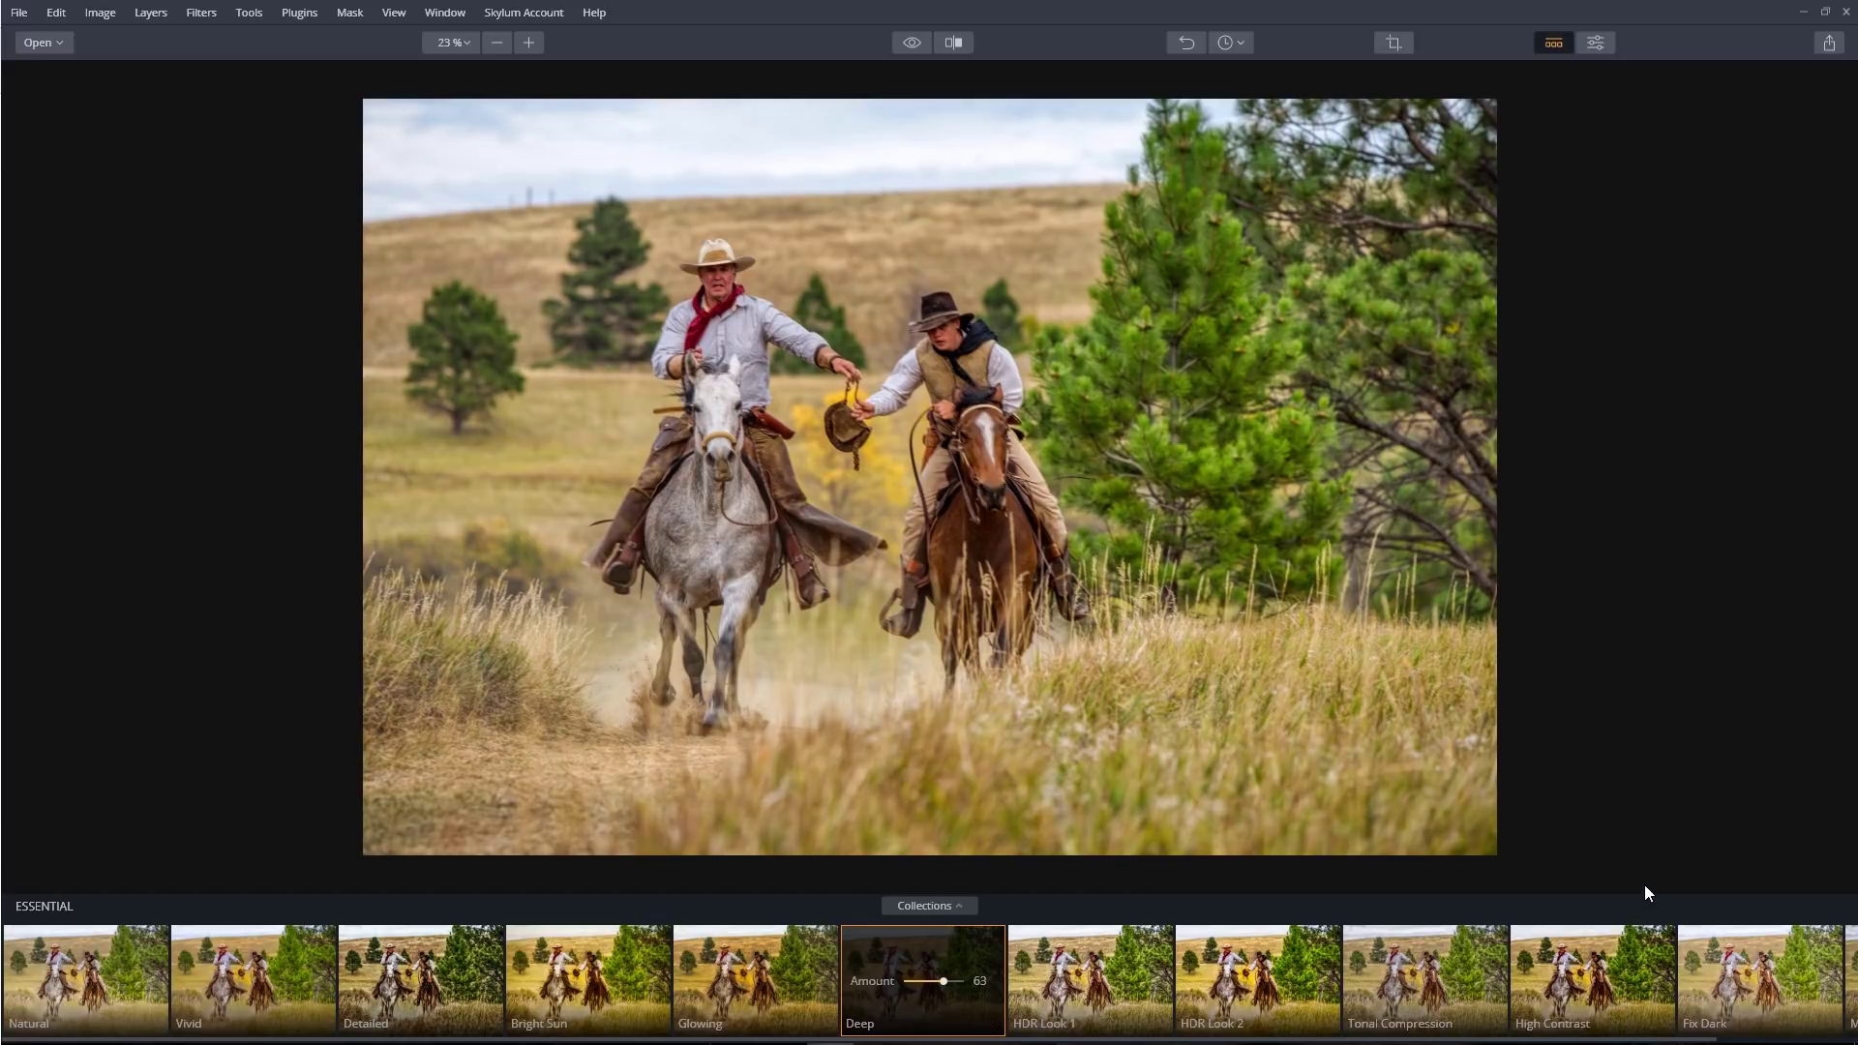